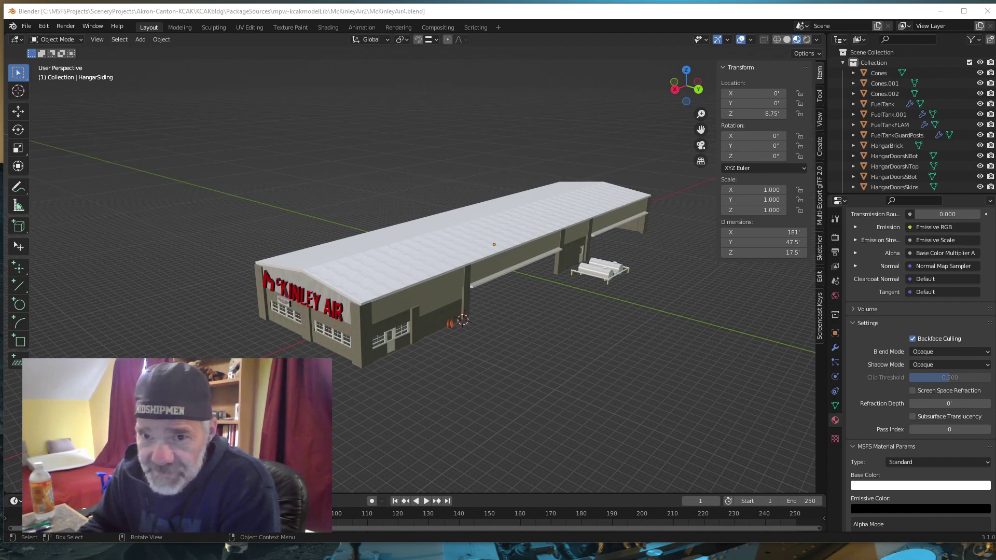
# Drag the Chrome window with the glTF-Blender-IO-MSFS GitHub repository page over Blender.
pyautogui.moveTo(995, 103); pyautogui.dragTo(49, 23)
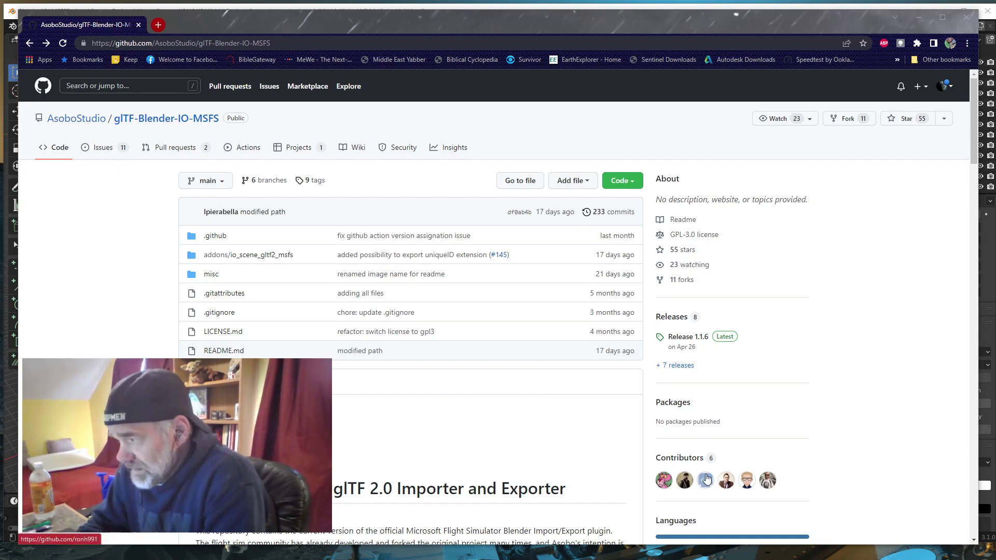
# Scroll through the README's Installation and Migration notes and back up, then move the browser aside to reveal Blender.
pyautogui.scroll(-13, 506, 455)
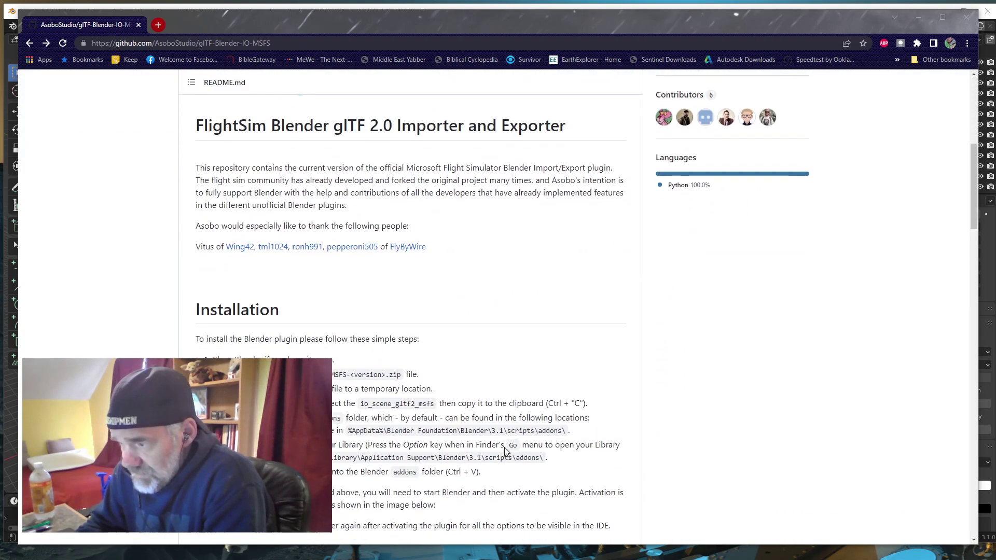
pyautogui.scroll(1, 505, 447)
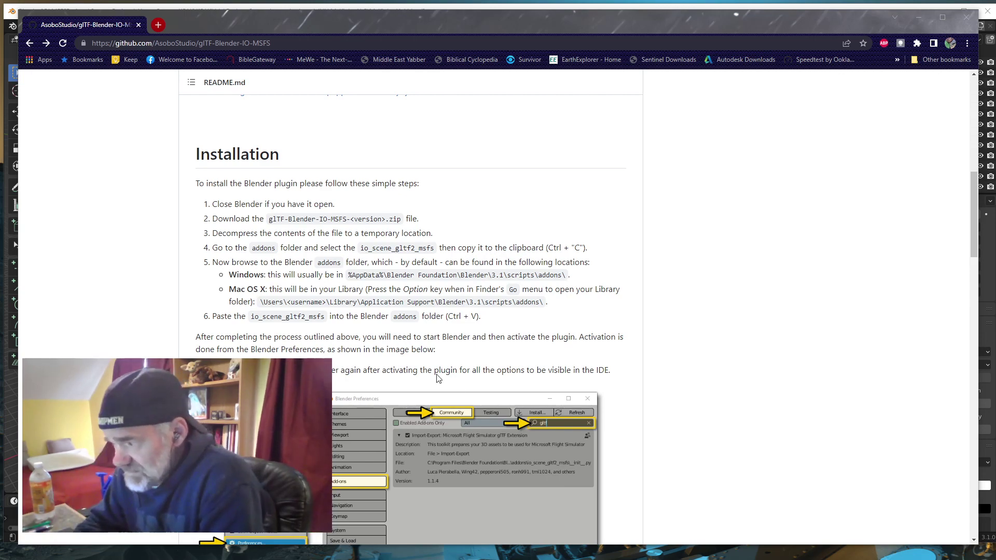
pyautogui.scroll(-2, 487, 391)
pyautogui.scroll(-6, 487, 391)
pyautogui.scroll(-1, 486, 386)
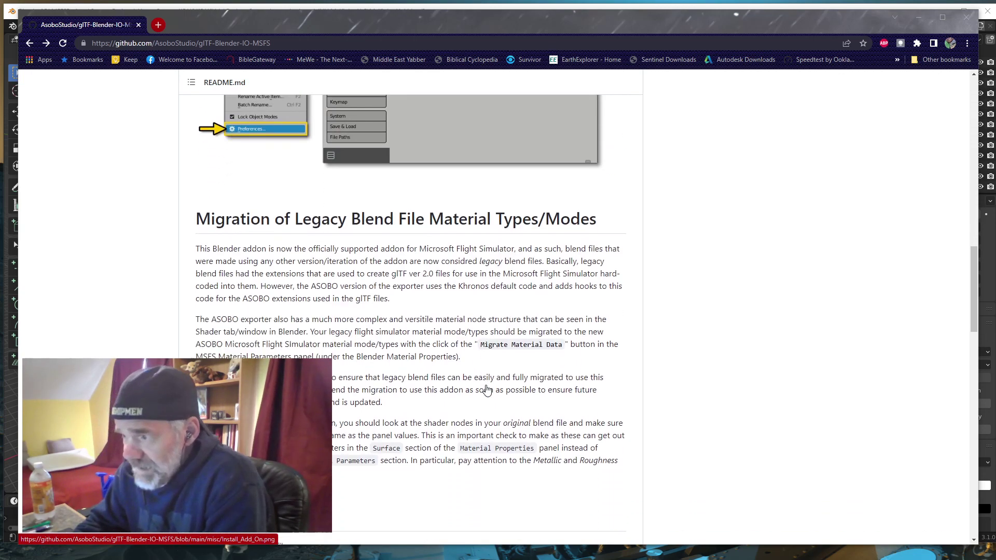
pyautogui.scroll(1, 485, 385)
pyautogui.scroll(-1, 485, 385)
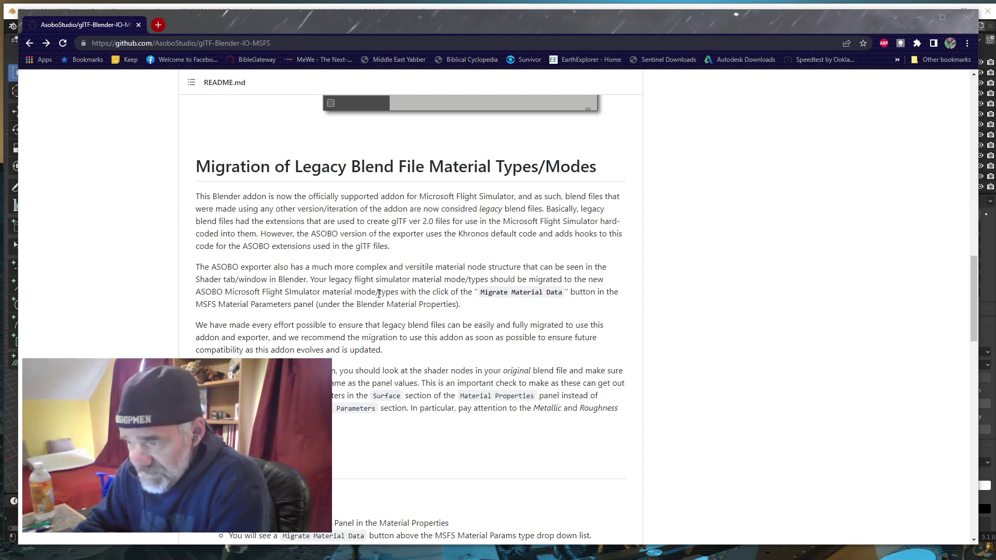
pyautogui.scroll(-2, 400, 296)
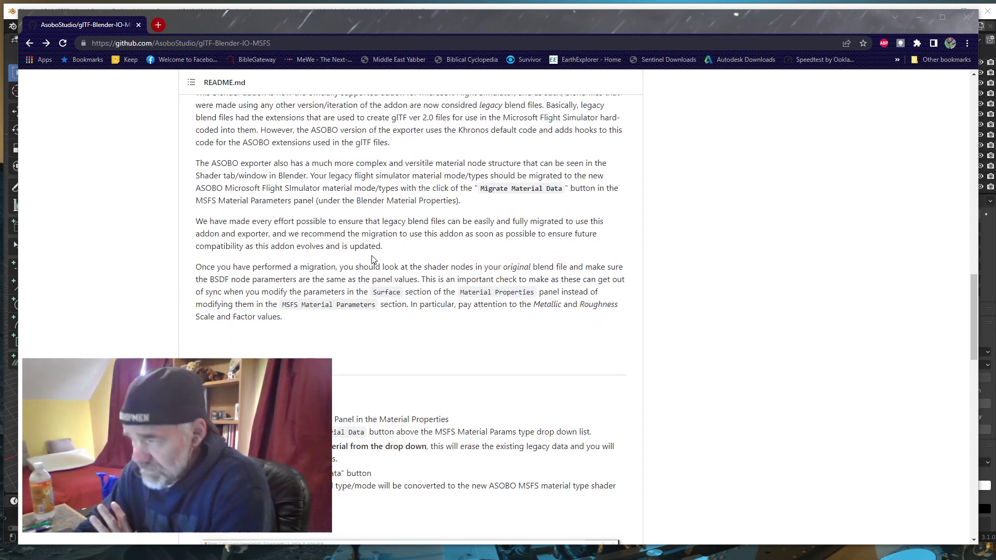
pyautogui.scroll(3, 373, 259)
pyautogui.scroll(15, 372, 259)
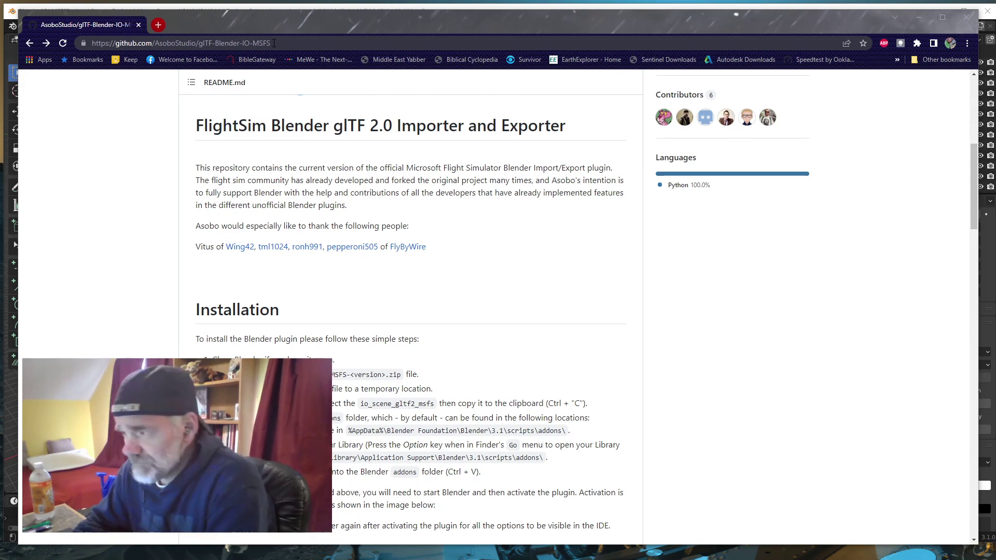
pyautogui.scroll(7, 753, 254)
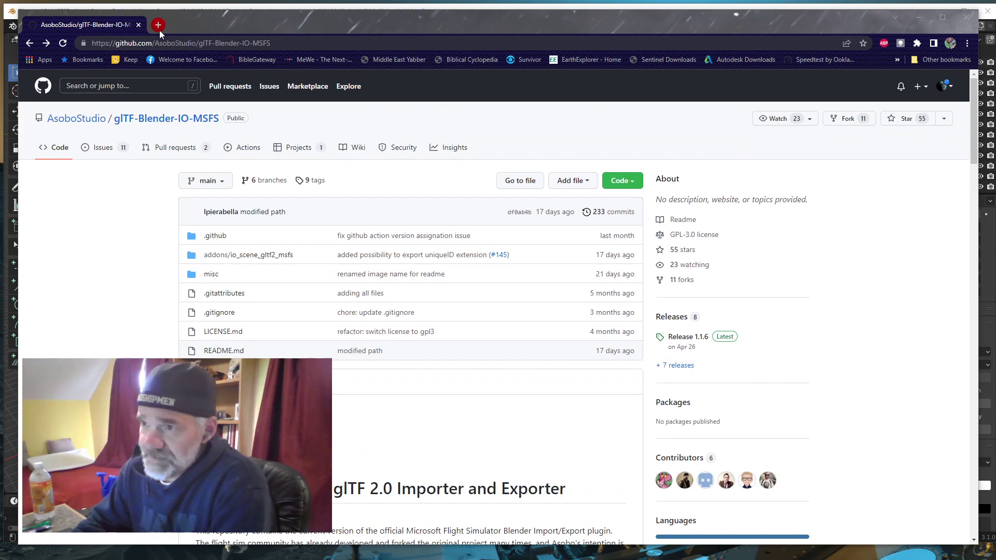
pyautogui.moveTo(108, 28); pyautogui.dragTo(0, 37)
pyautogui.hotkey('alt', 'Tab')
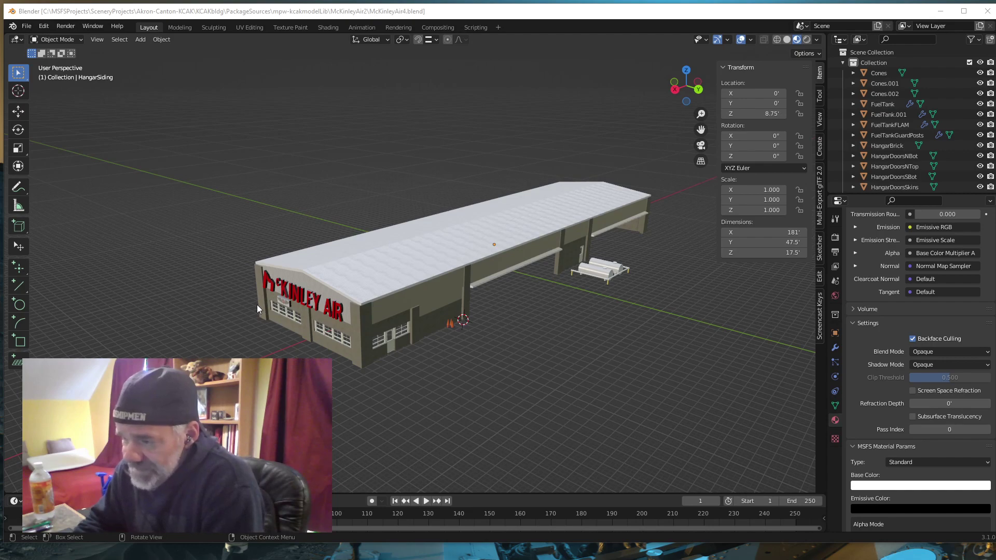
pyautogui.scroll(3, 262, 313)
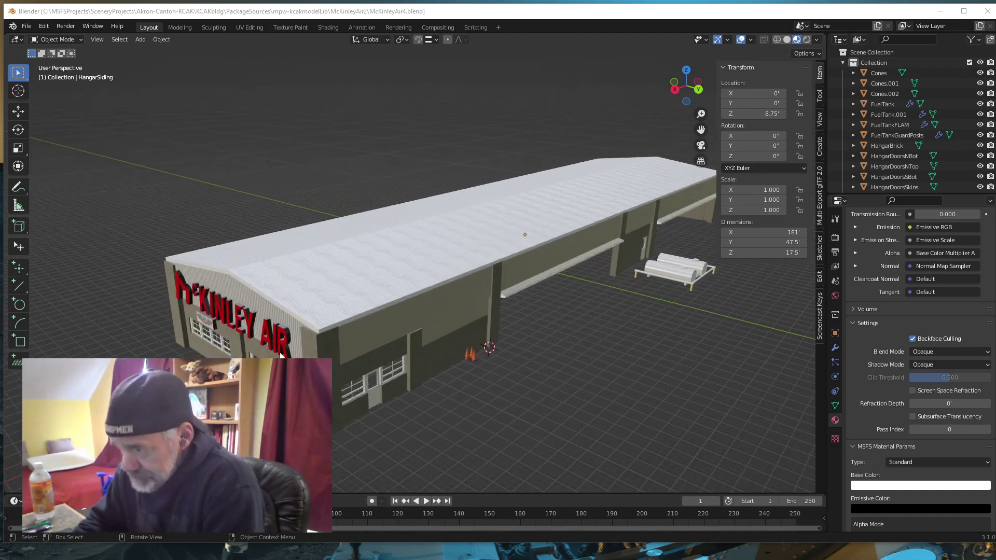
pyautogui.moveTo(343, 360)
pyautogui.mouseDown(button='middle')
pyautogui.moveTo(362, 333)
pyautogui.moveTo(332, 359)
pyautogui.mouseUp(button='middle')
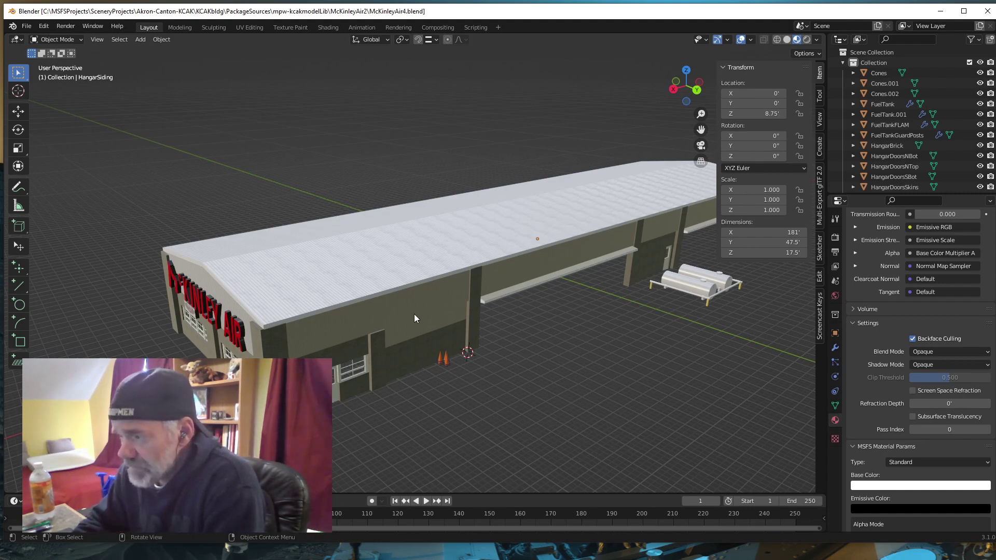
pyautogui.scroll(-1, 414, 313)
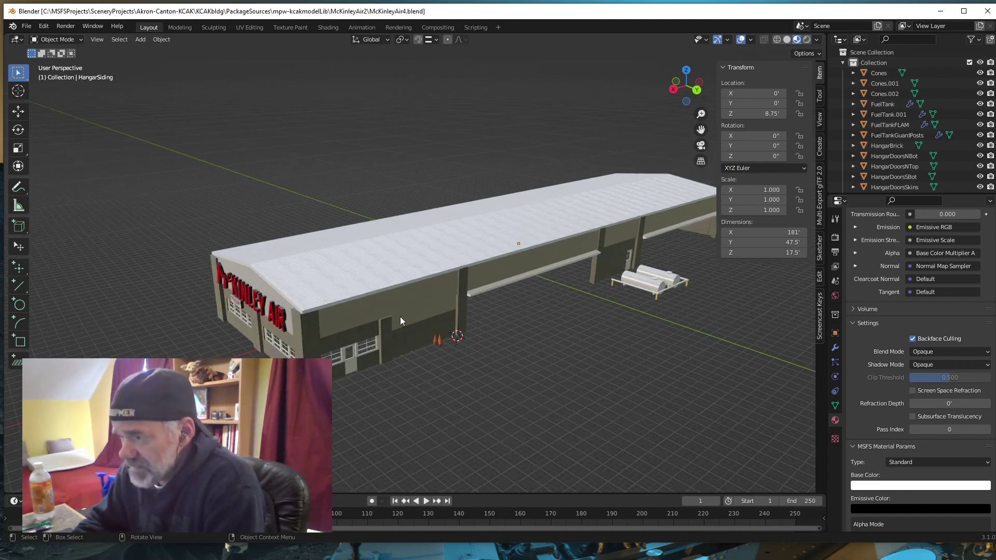
# Rename the Outliner's hangar collection from Collection to McKinleyAir4_LOD00.
pyautogui.click(883, 60)
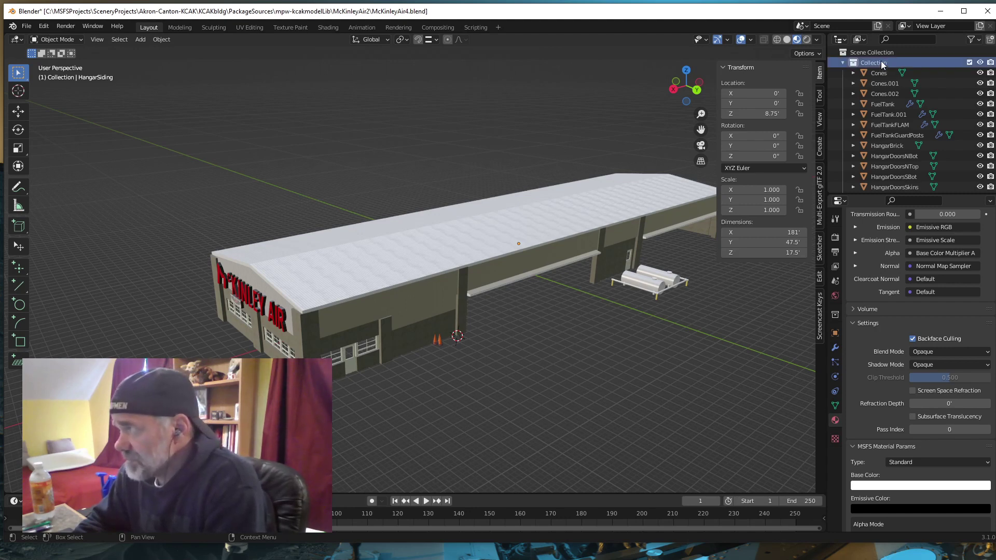
pyautogui.doubleClick(881, 61)
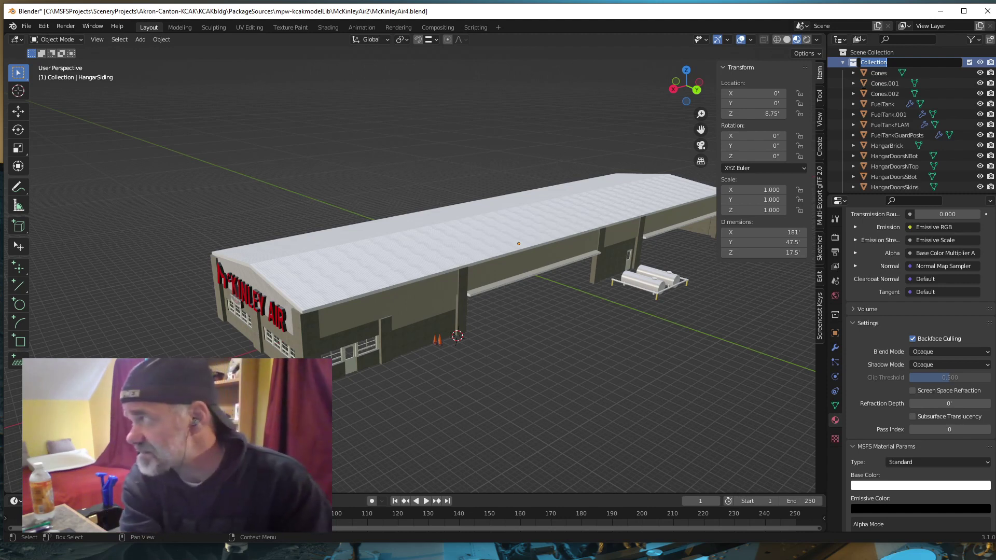
pyautogui.write('McKinley')
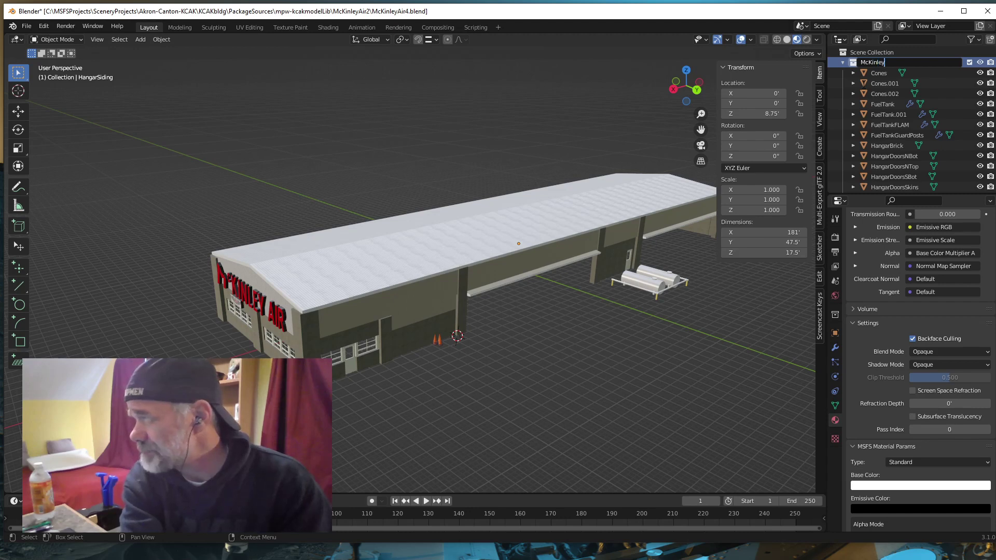
pyautogui.write('Air')
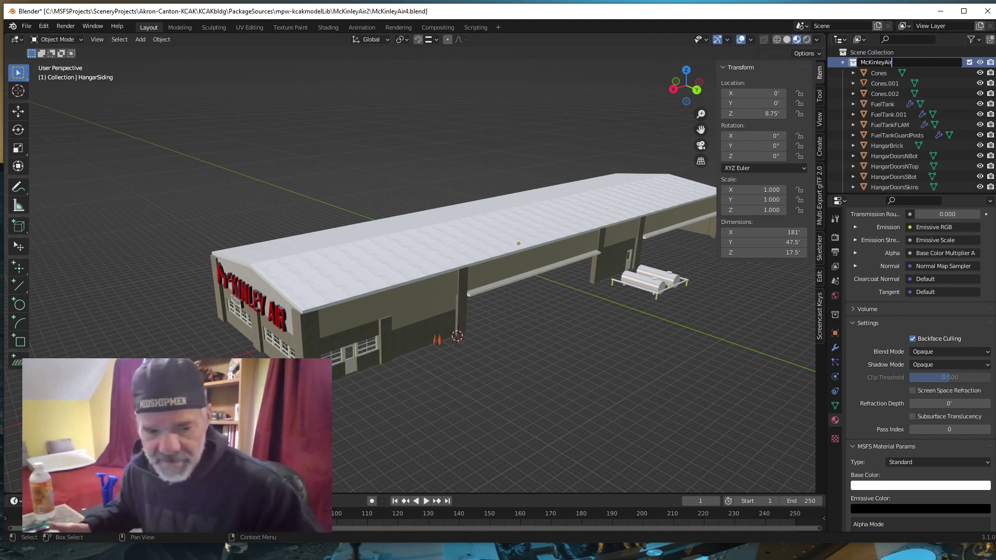
pyautogui.write('4')
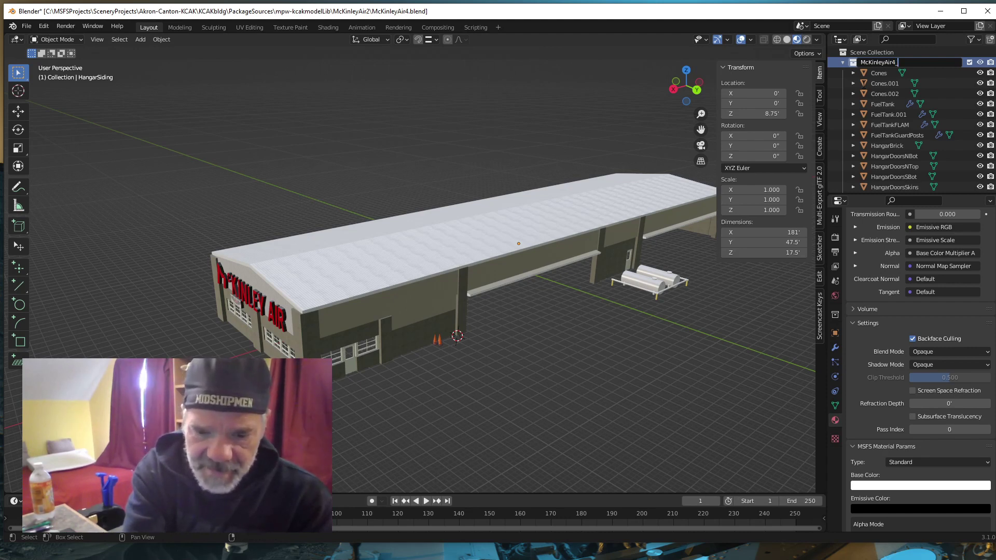
pyautogui.write('_LOD00')
pyautogui.press('Return')
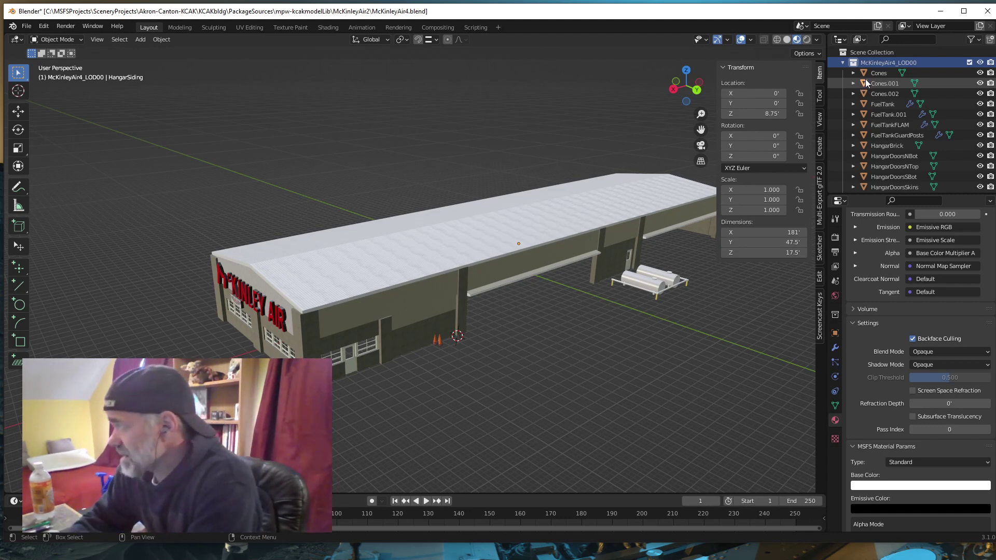
# Collapse LOD00, then create a new collection under Scene Collection named McKinleyAir4_LOD01.
pyautogui.click(842, 64)
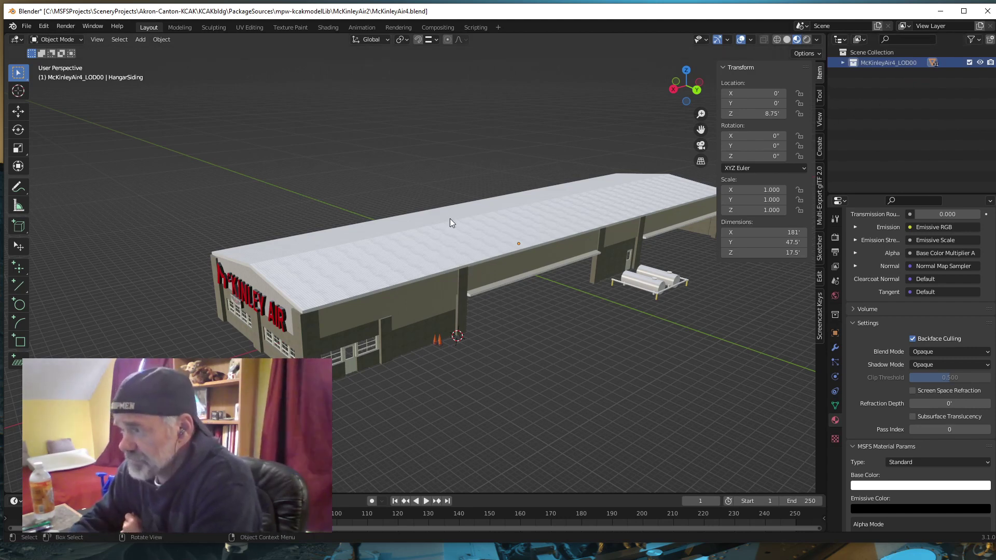
pyautogui.click(867, 52)
pyautogui.rightClick(867, 54)
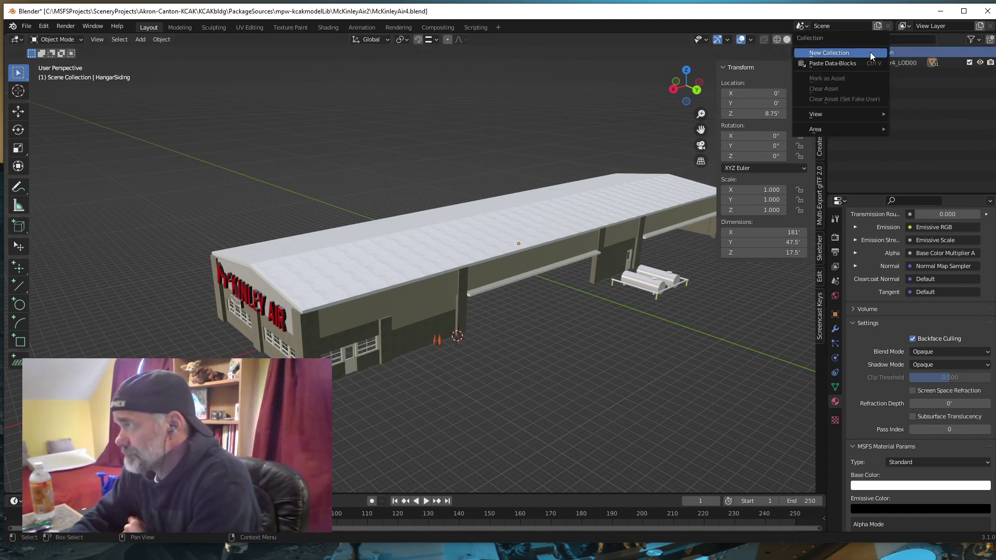
pyautogui.click(823, 52)
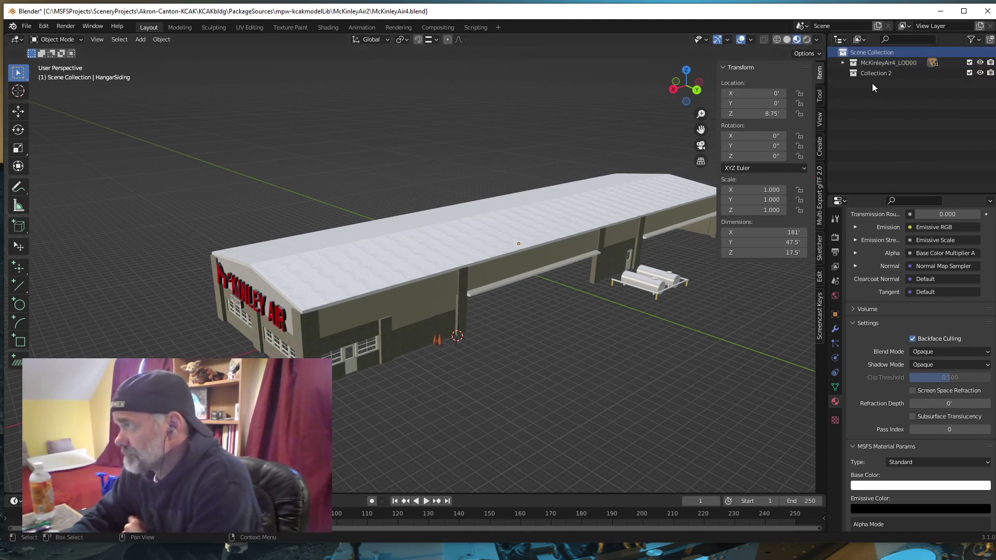
pyautogui.doubleClick(872, 73)
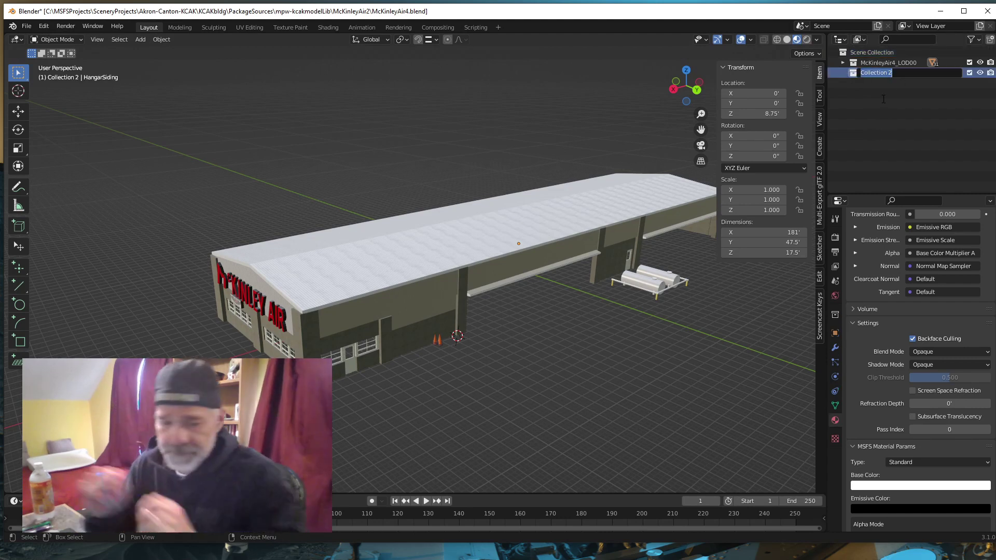
pyautogui.write('M')
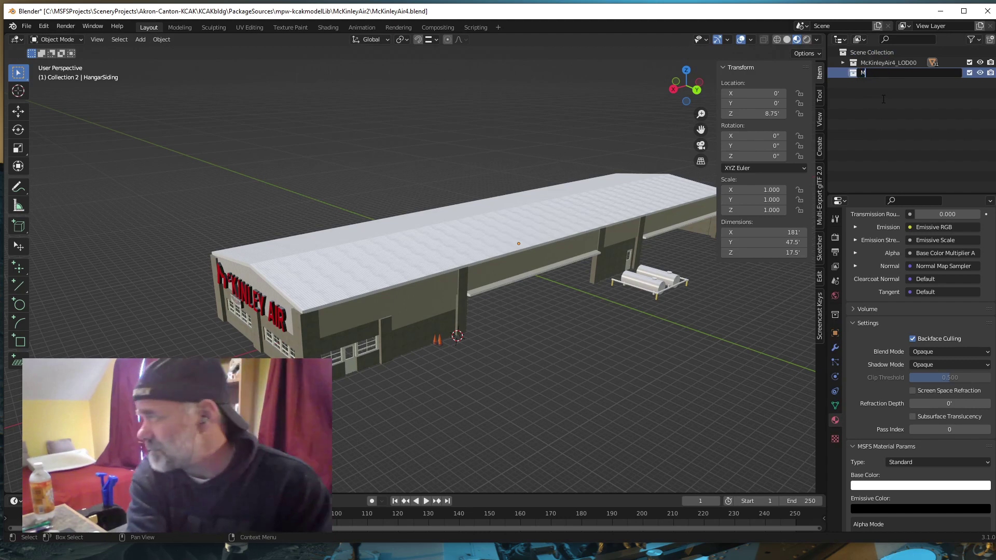
pyautogui.write('cKinleyA')
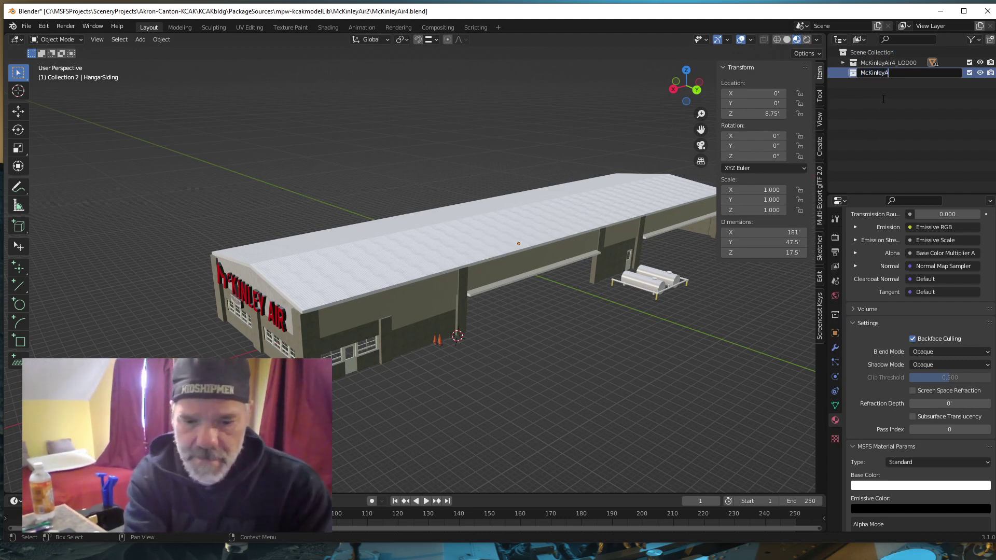
pyautogui.write('ir4_')
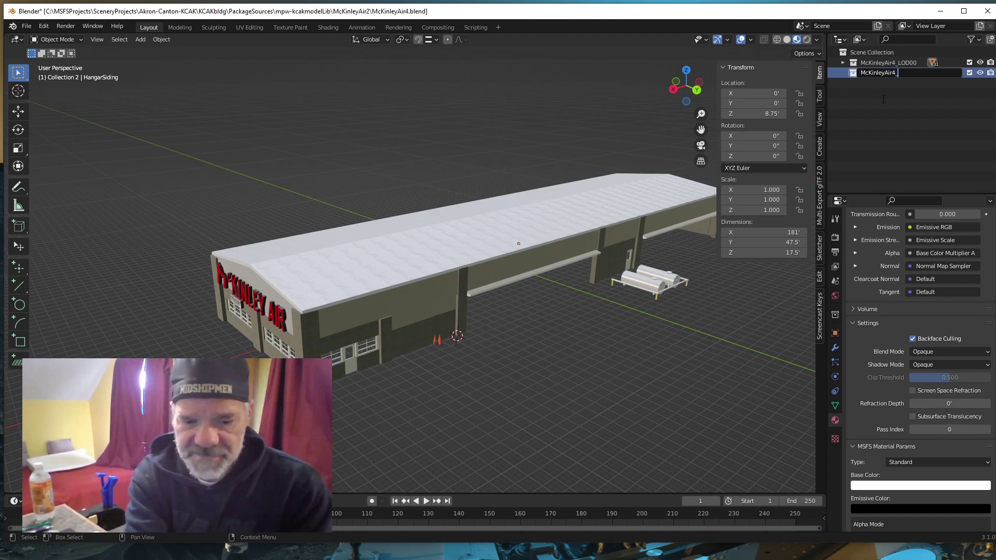
pyautogui.write('LOD01')
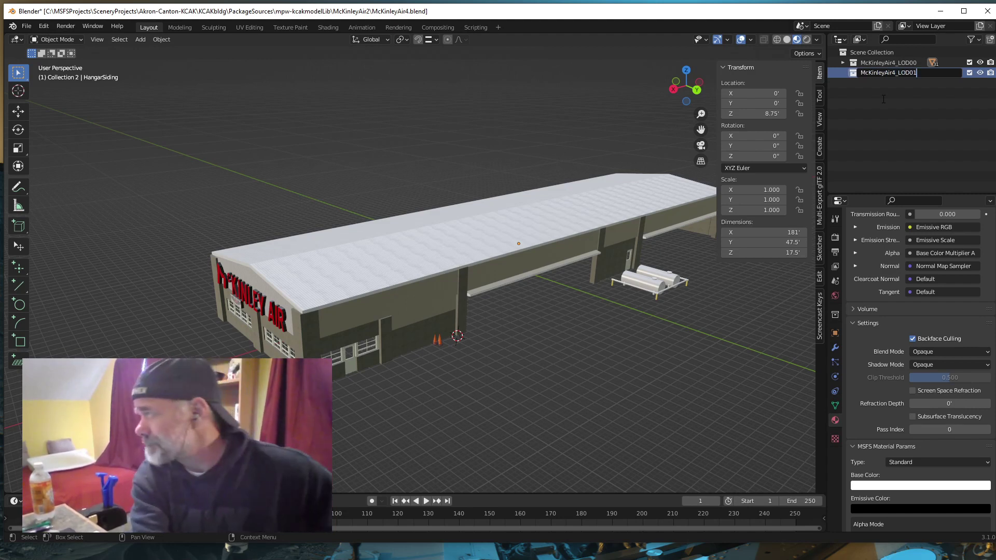
pyautogui.press('Return')
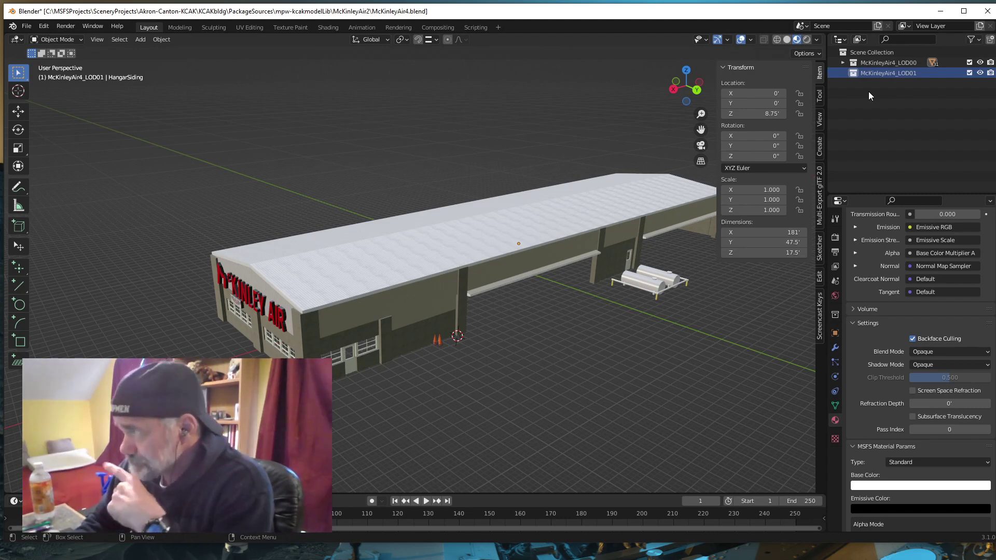
# Select all hangar objects, duplicate them in place, and move the copies to McKinleyAir4_LOD01.
pyautogui.click(865, 62)
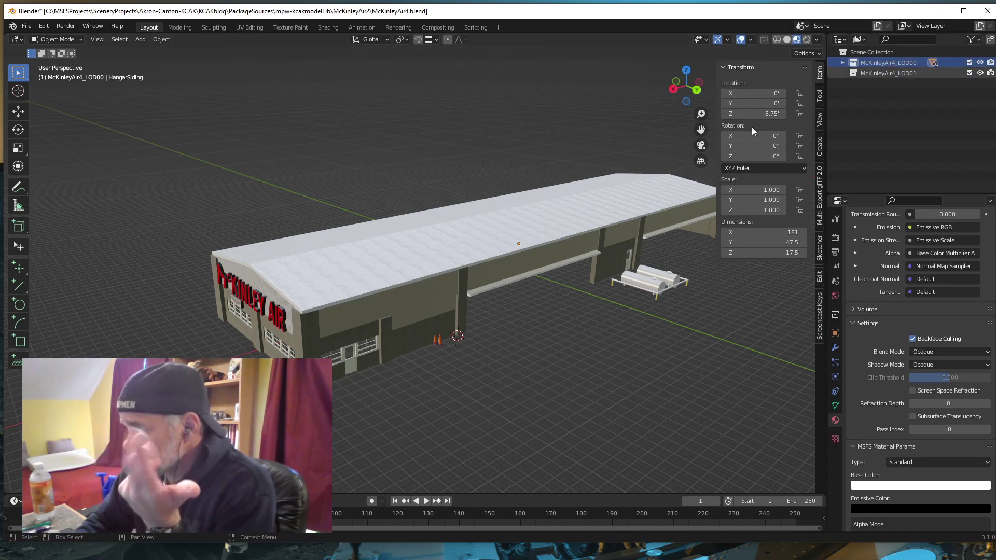
pyautogui.press('a')
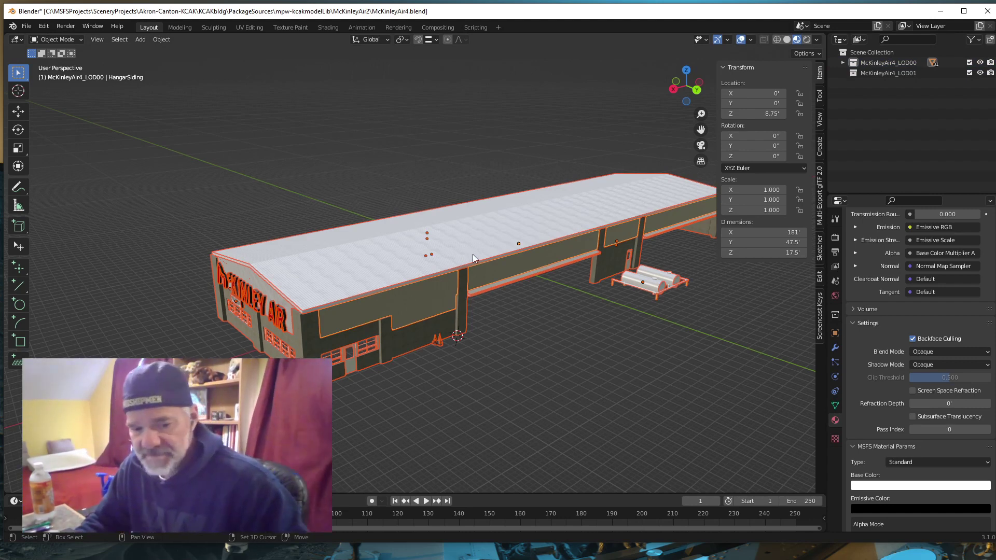
pyautogui.hotkey('shift', 'd')
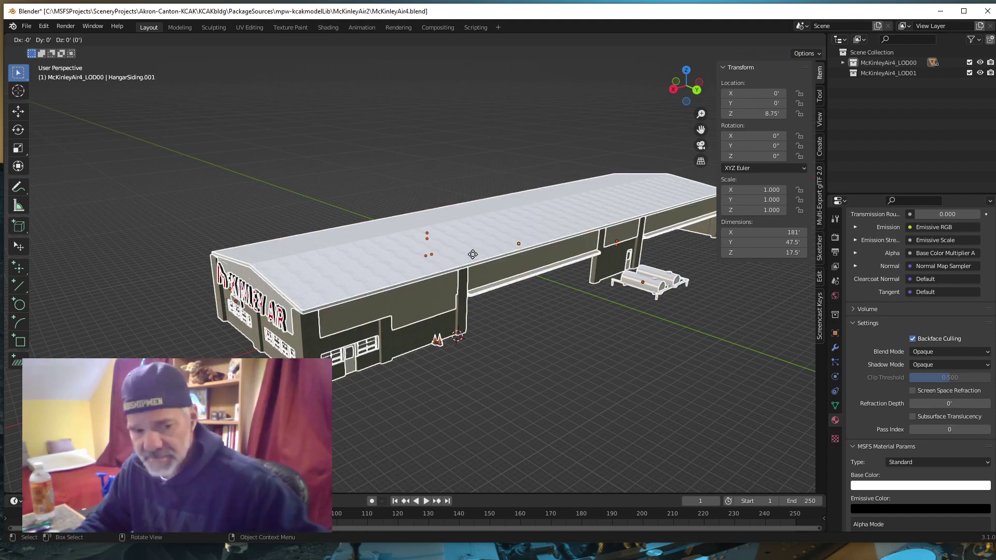
pyautogui.rightClick(472, 254)
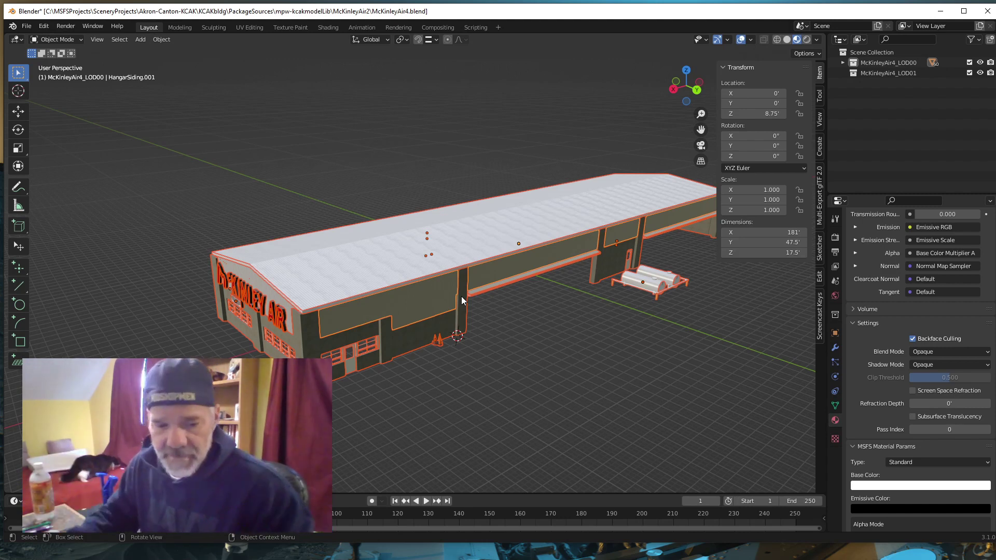
pyautogui.press('m')
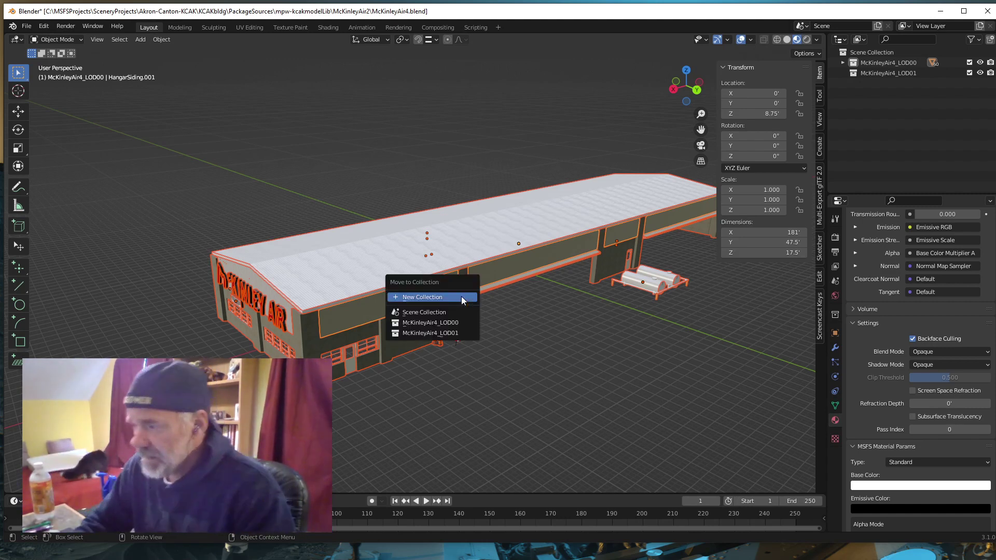
pyautogui.click(443, 335)
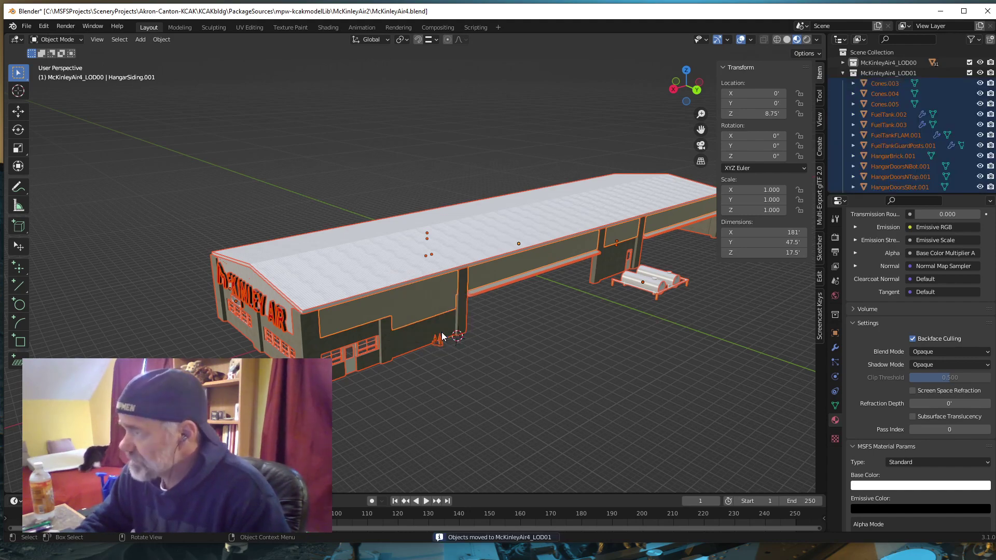
# Deselect everything, expand the LOD collections to compare contents, and make McKinleyAir4_LOD01 active.
pyautogui.click(546, 147)
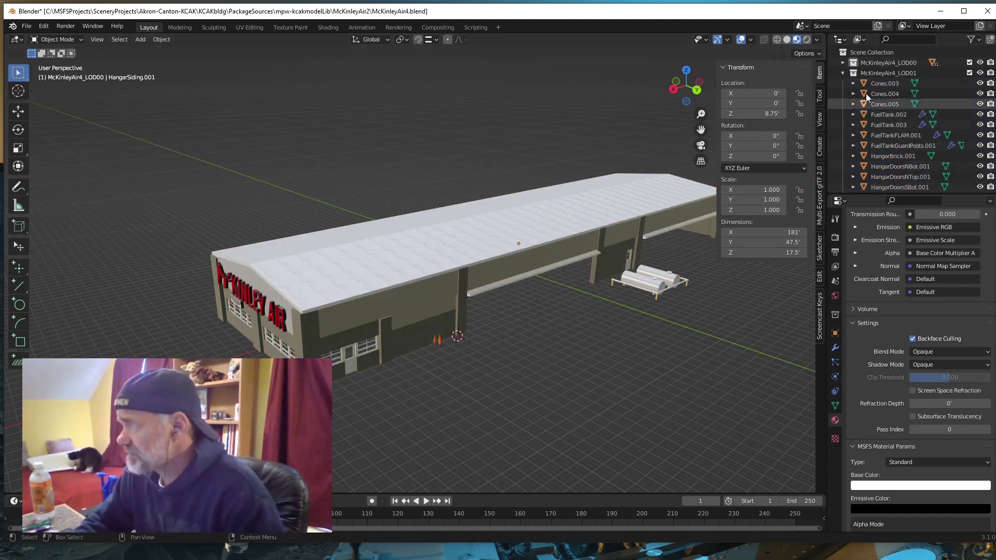
pyautogui.click(842, 72)
pyautogui.click(842, 62)
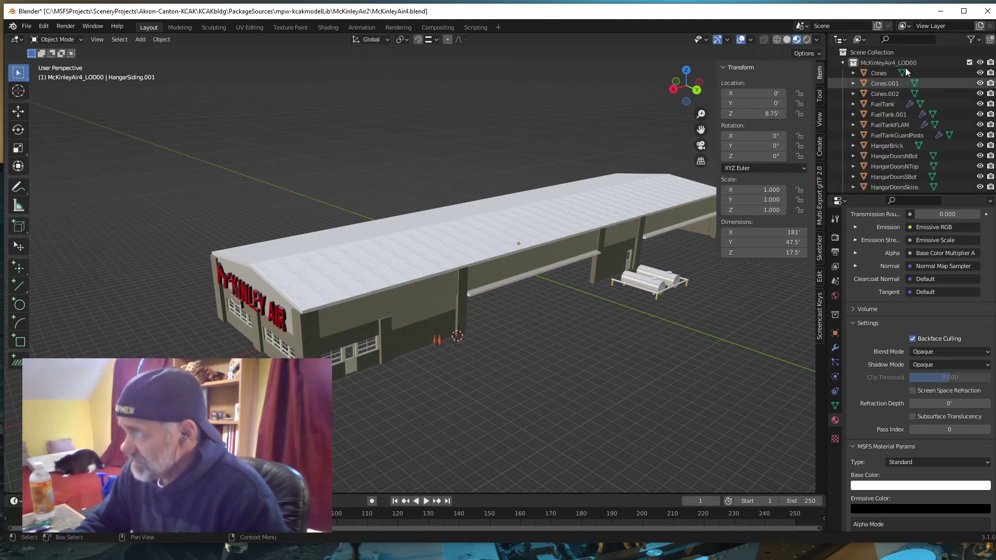
pyautogui.click(842, 62)
pyautogui.click(843, 73)
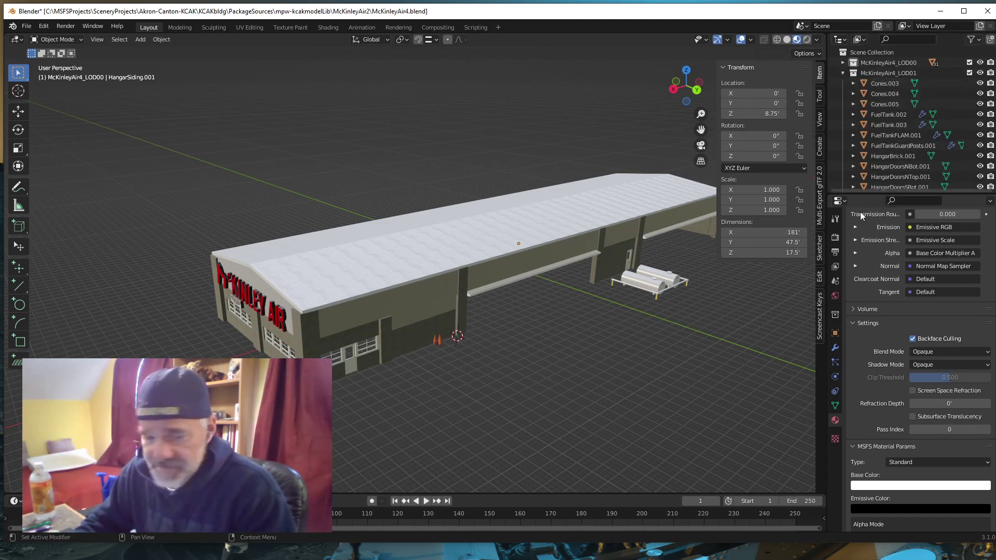
pyautogui.click(890, 72)
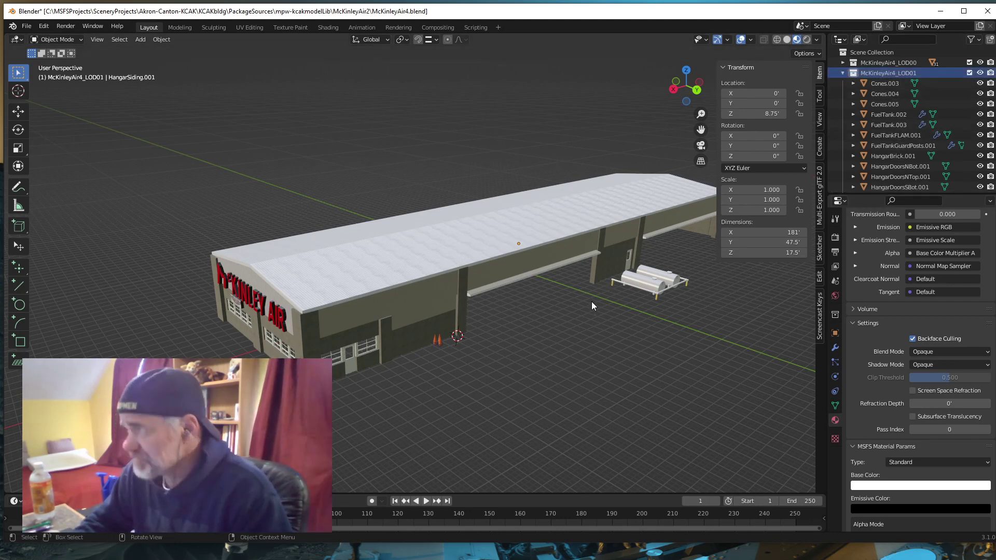
# Delete the cone copies Cones.003, Cones.004 and Cones.005 from McKinleyAir4_LOD01.
pyautogui.click(878, 85)
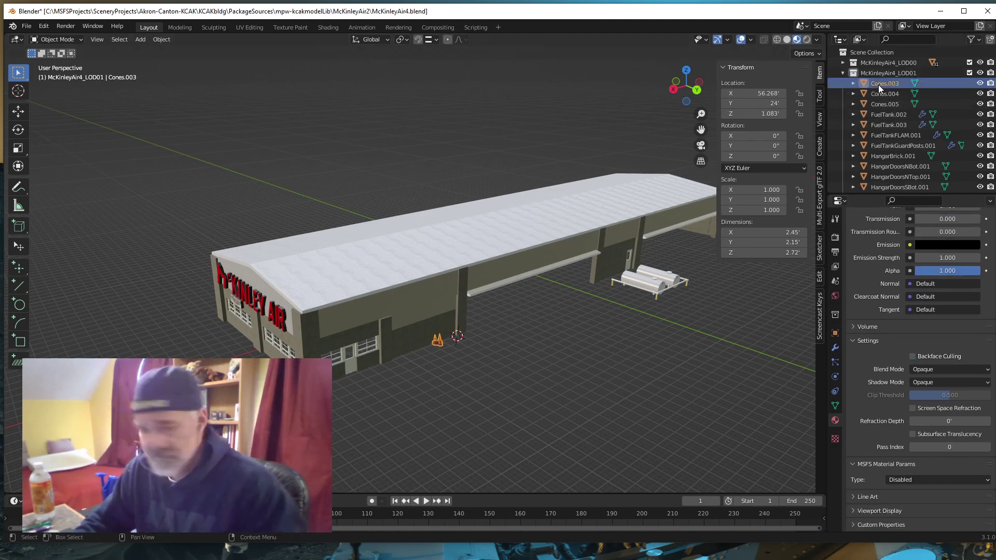
pyautogui.keyDown('shift'); pyautogui.click(890, 102); pyautogui.keyUp('shift')
pyautogui.press('Delete')
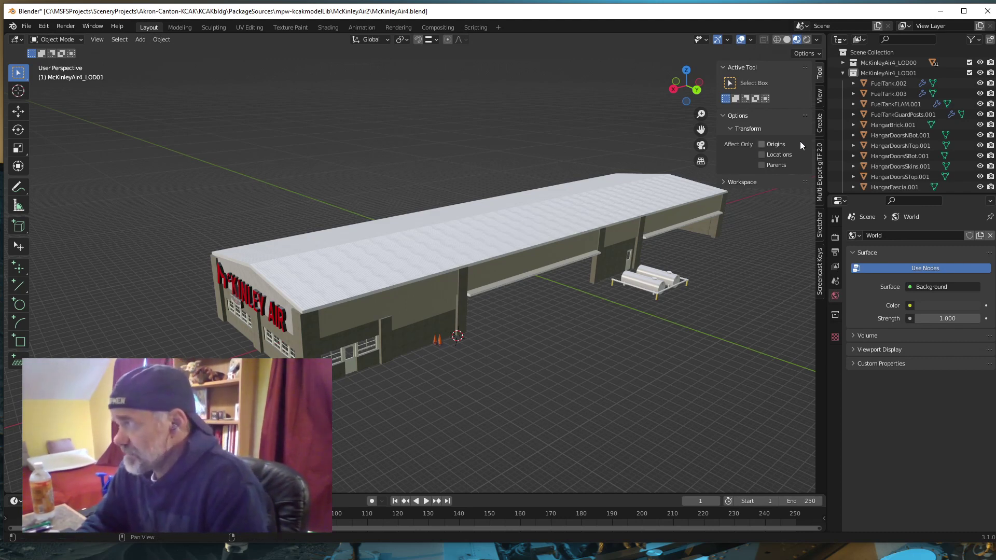
# Fold away McKinleyAir4_LOD01's object list in the Outliner.
pyautogui.click(842, 72)
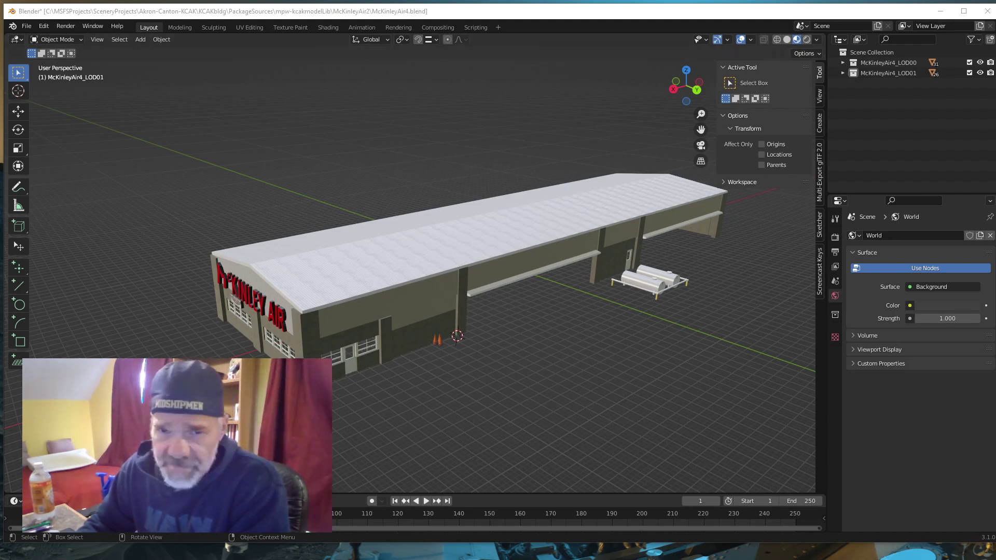
# In File Explorer, delete the five McKinleyAir3 XML, bin and glTF files, then minimize it.
pyautogui.hotkey('alt', 'Tab')
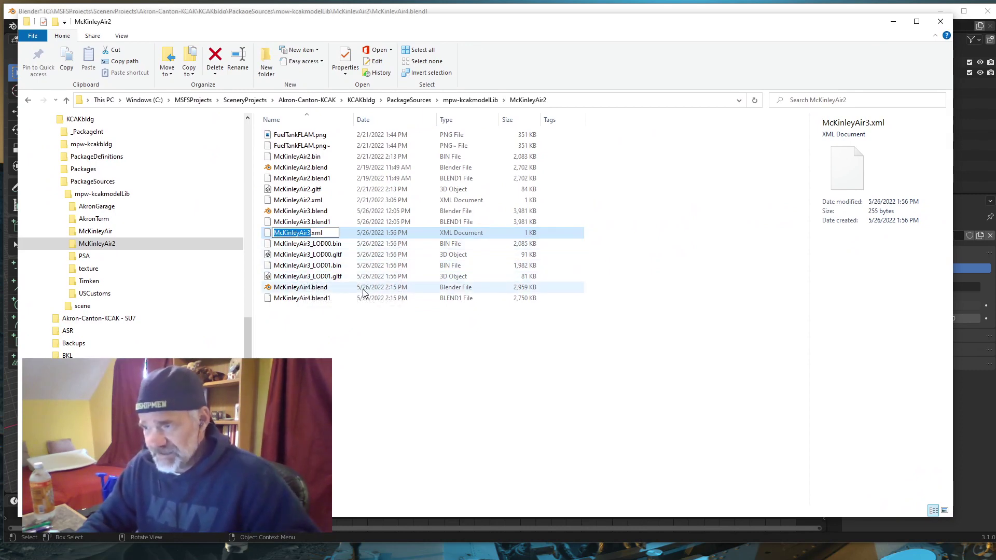
pyautogui.click(305, 288)
pyautogui.click(311, 233)
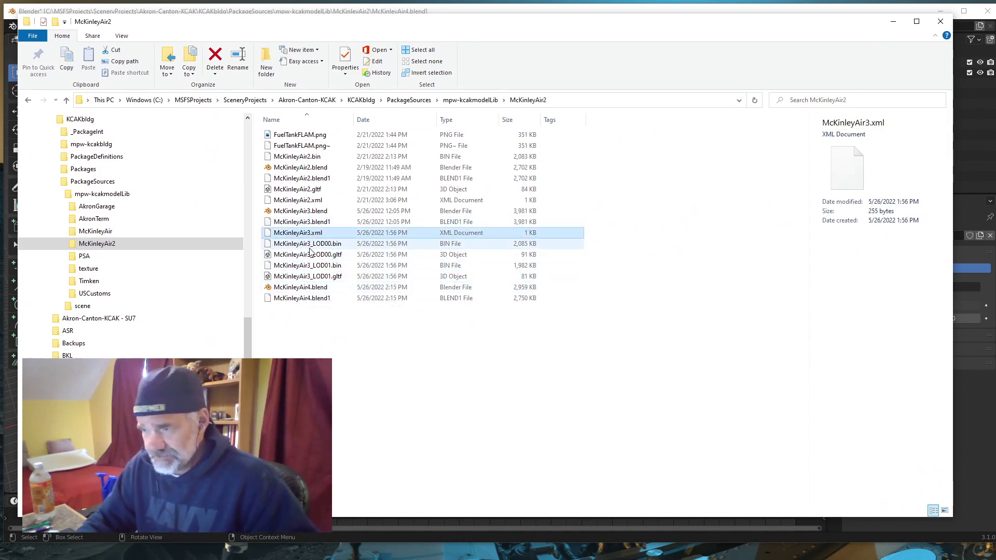
pyautogui.keyDown('shift'); pyautogui.click(314, 277); pyautogui.keyUp('shift')
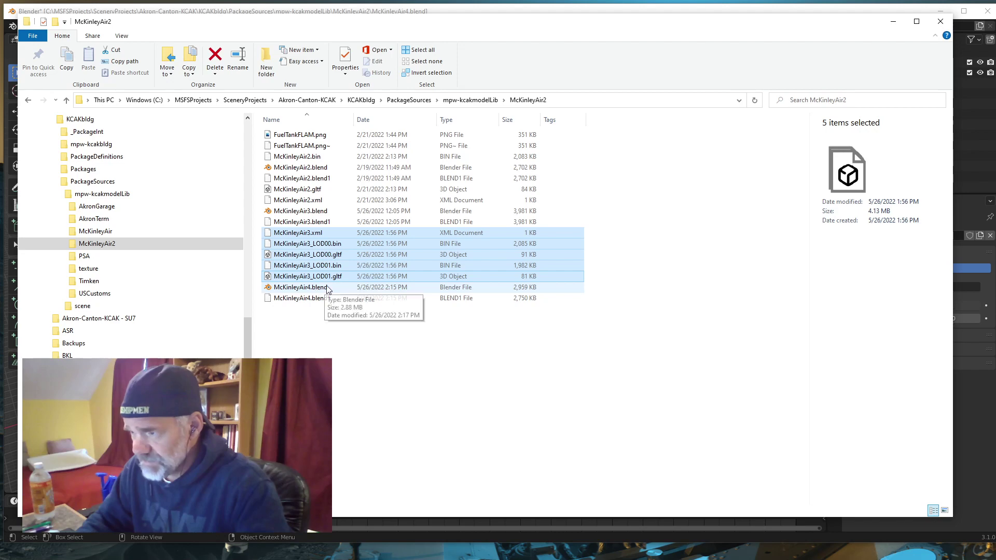
pyautogui.press('Delete')
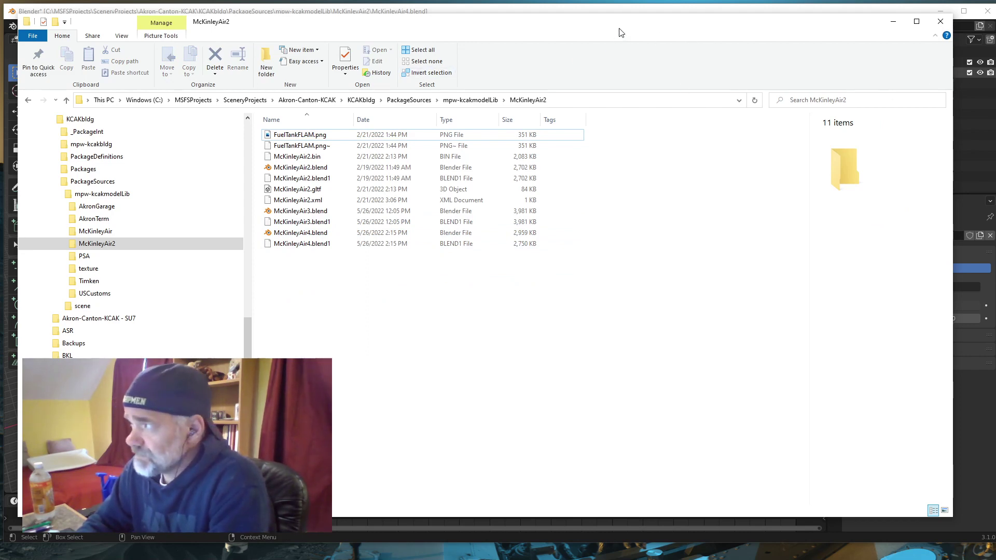
pyautogui.press('super+Down')
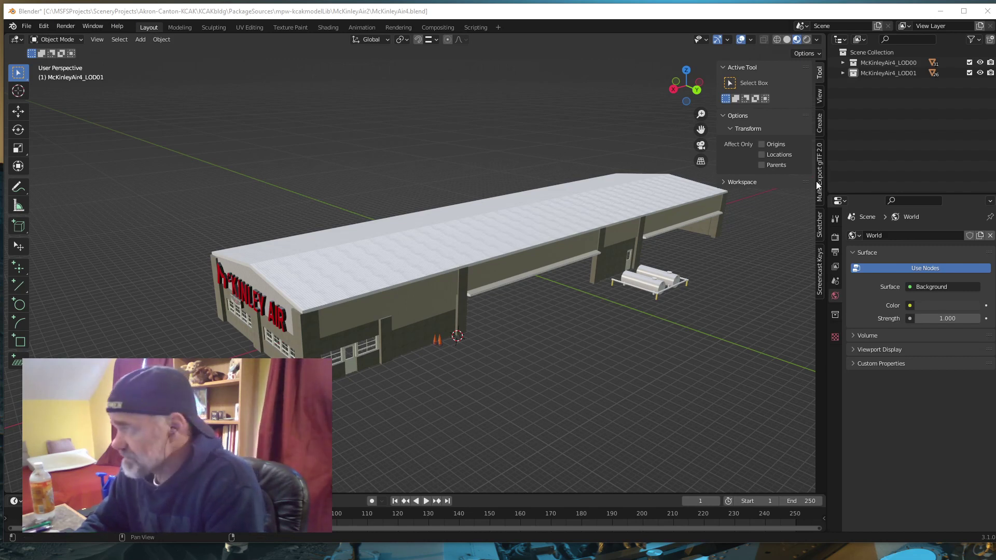
# In Multi-Export glTF 2.0, enable 'Grouped by collections' and widen the sidebar to show full LOD names.
pyautogui.click(820, 186)
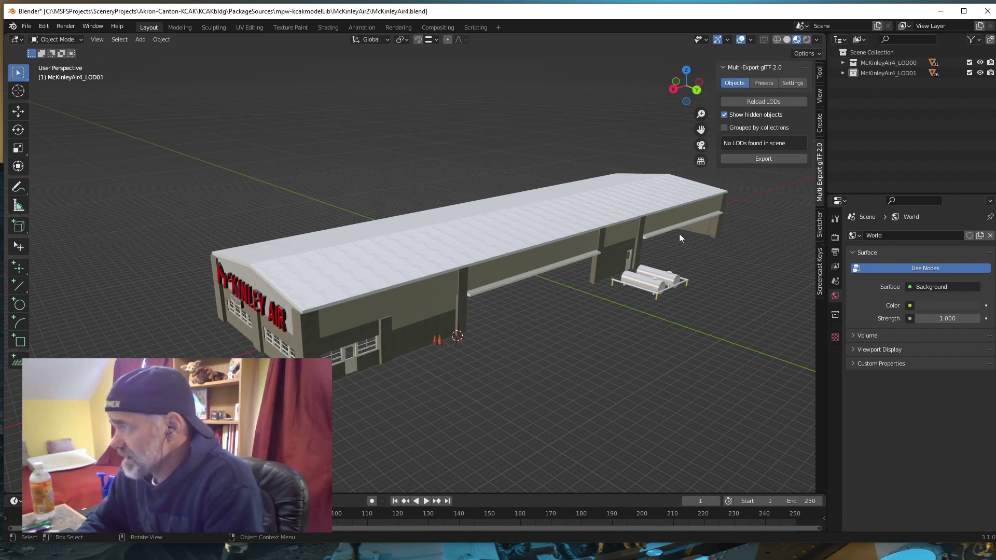
pyautogui.click(724, 128)
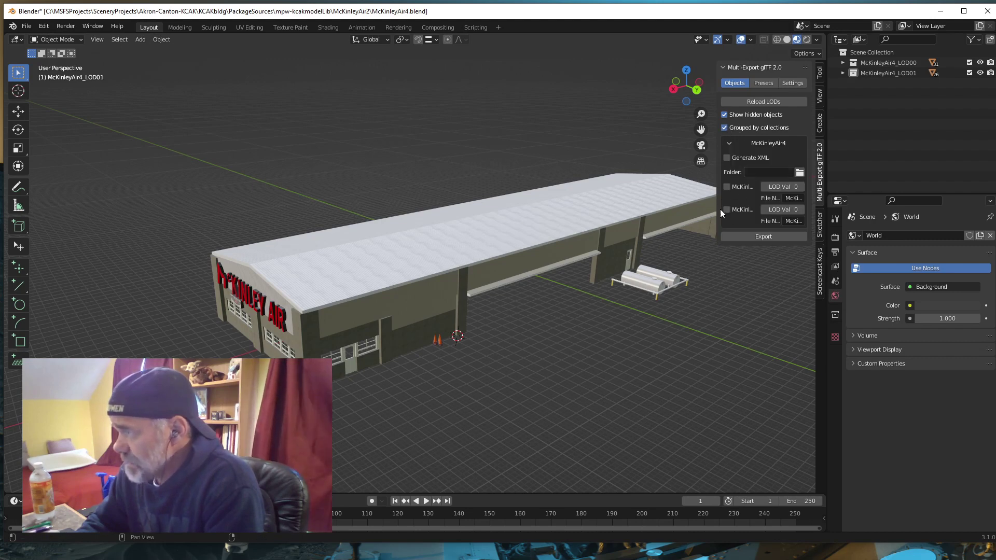
pyautogui.moveTo(716, 214); pyautogui.dragTo(624, 210)
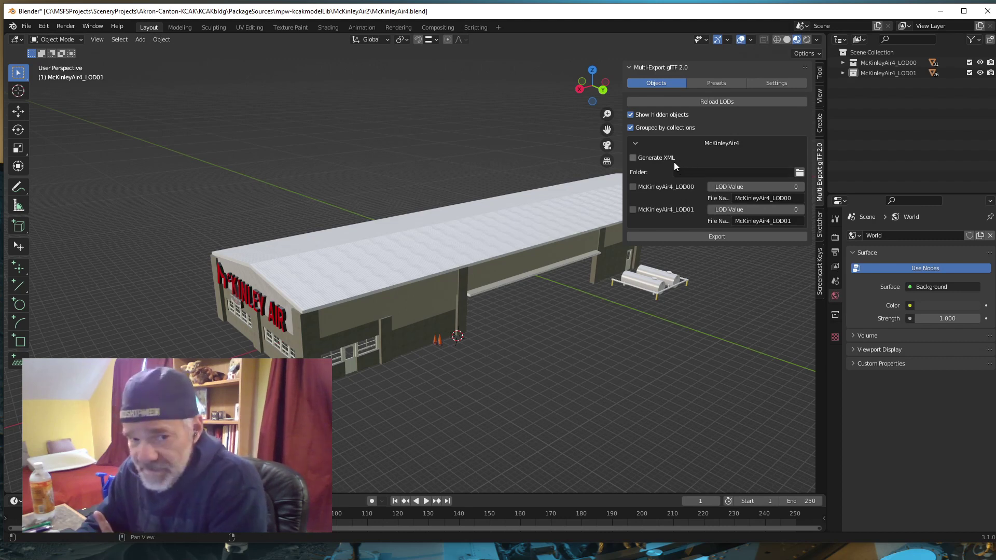
# Enable Generate XML and keep the export folder as the blend file's McKinleyAir2 folder (//).
pyautogui.click(632, 157)
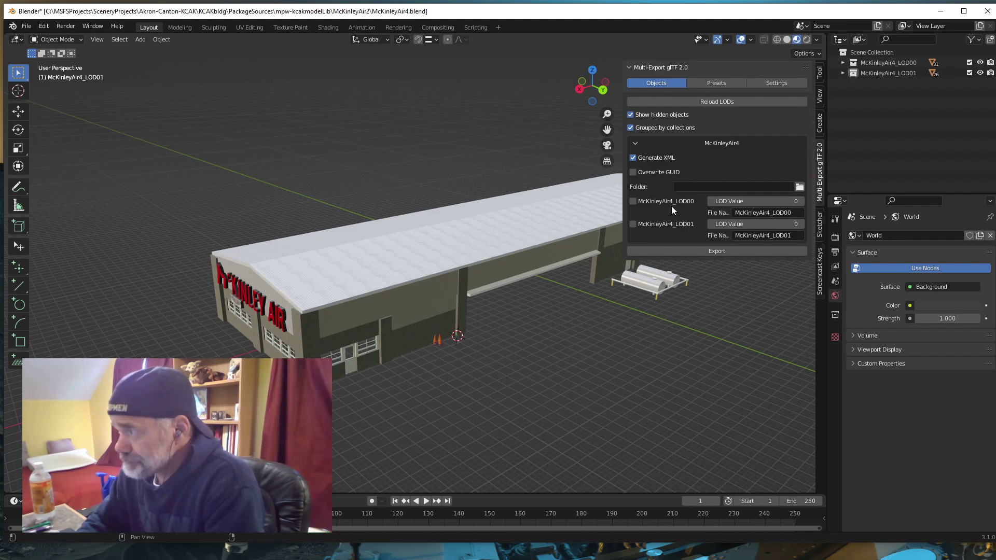
pyautogui.click(800, 186)
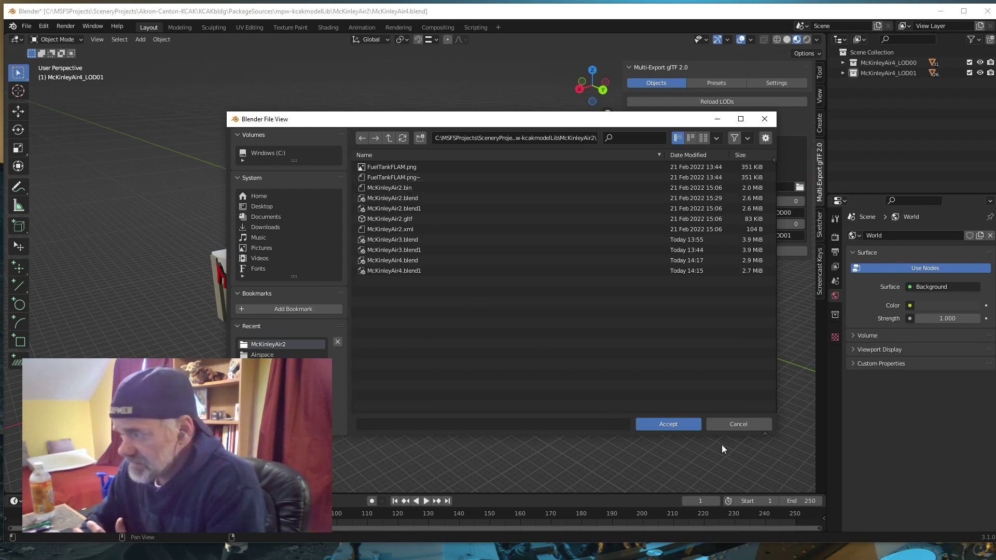
pyautogui.click(670, 424)
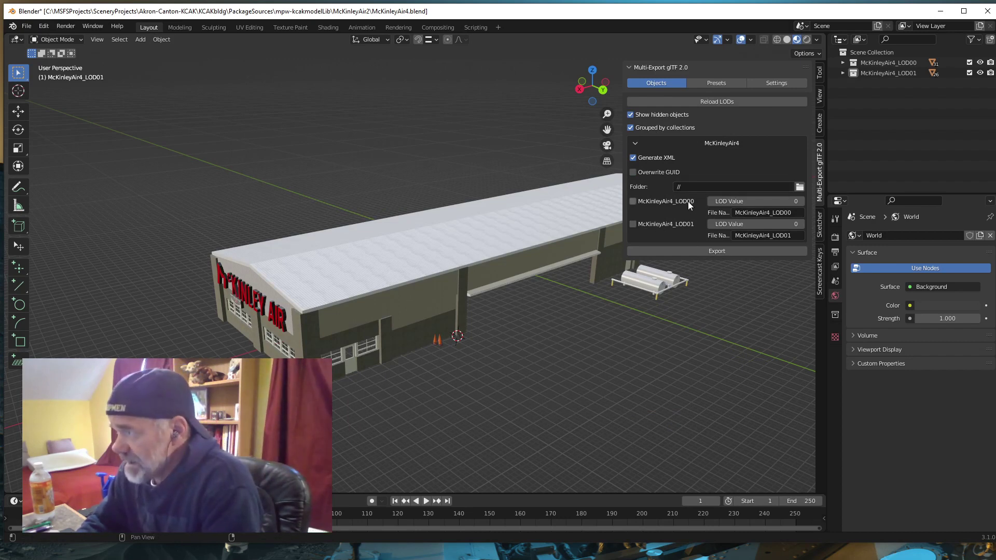
# Tick both McKinleyAir4_LOD00 and McKinleyAir4_LOD01 for the glTF export.
pyautogui.click(632, 202)
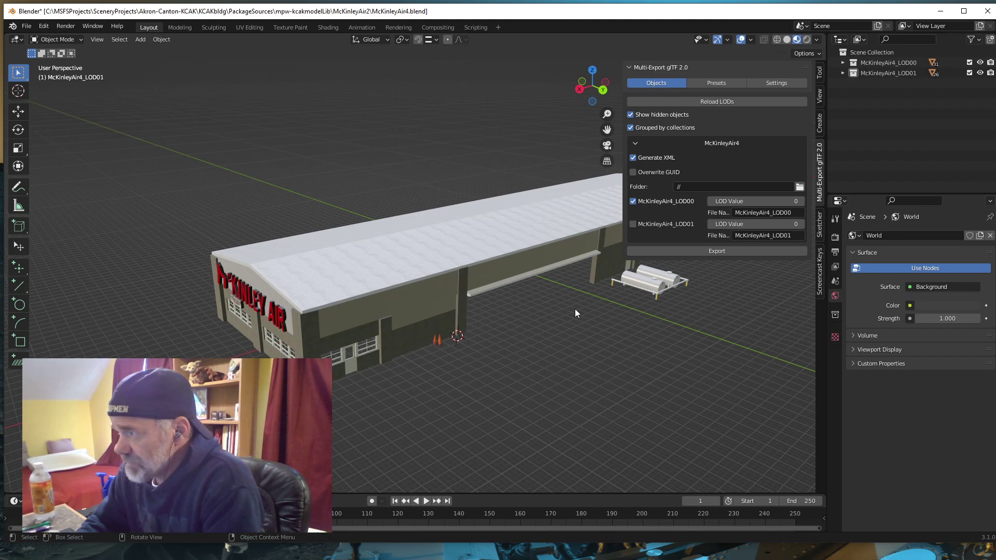
pyautogui.click(633, 223)
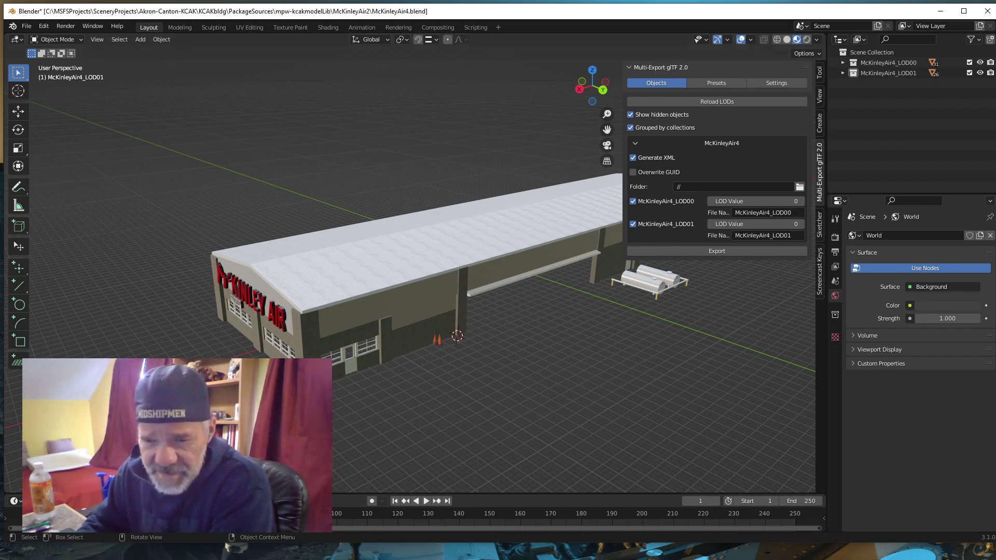
# Switch to File Explorer's MainTerminal folder and call up the options for MainTerminal.xml.
pyautogui.hotkey('alt', 'Tab')
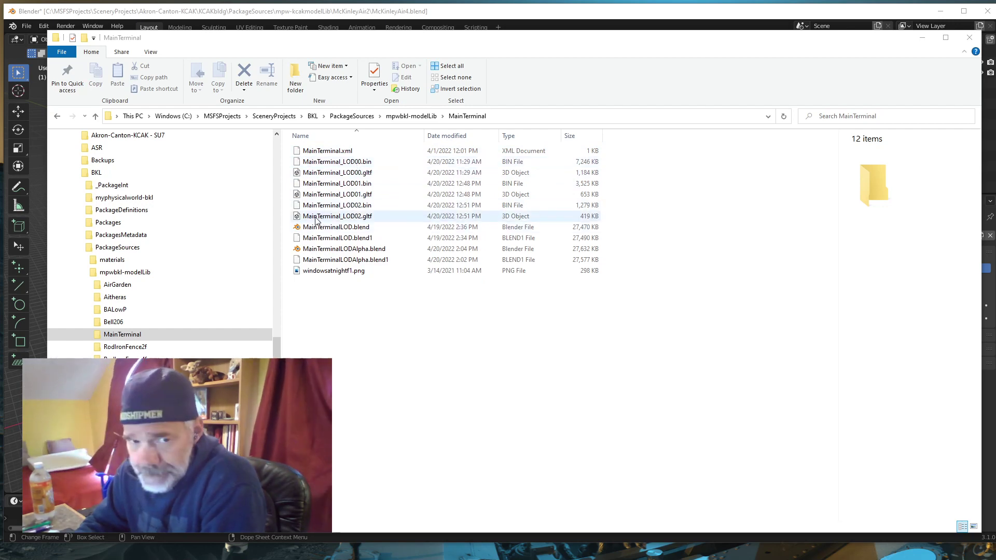
pyautogui.rightClick(327, 151)
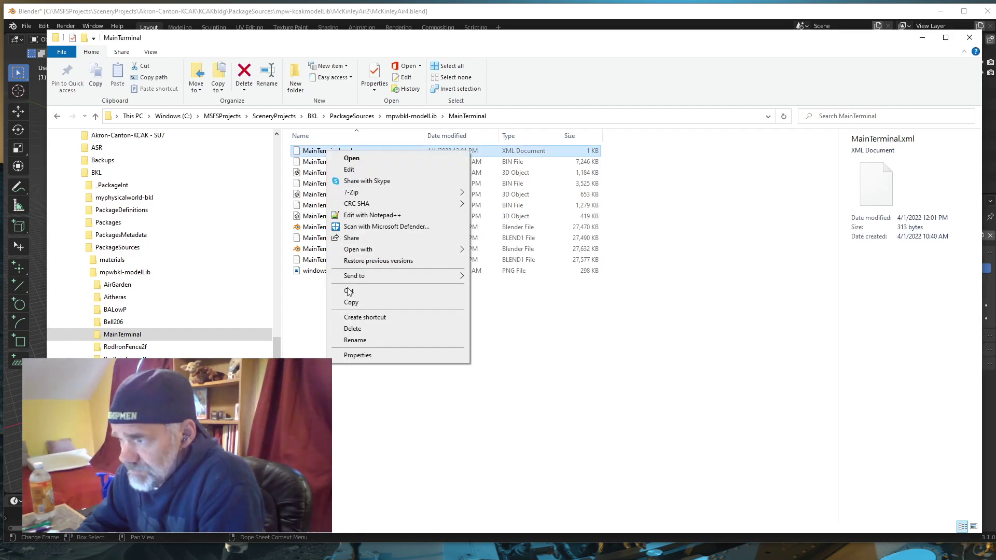
# Open MainTerminal.xml in Notepad++, read its LOD minSizes 100 and 50, then close it.
pyautogui.moveTo(371, 251)
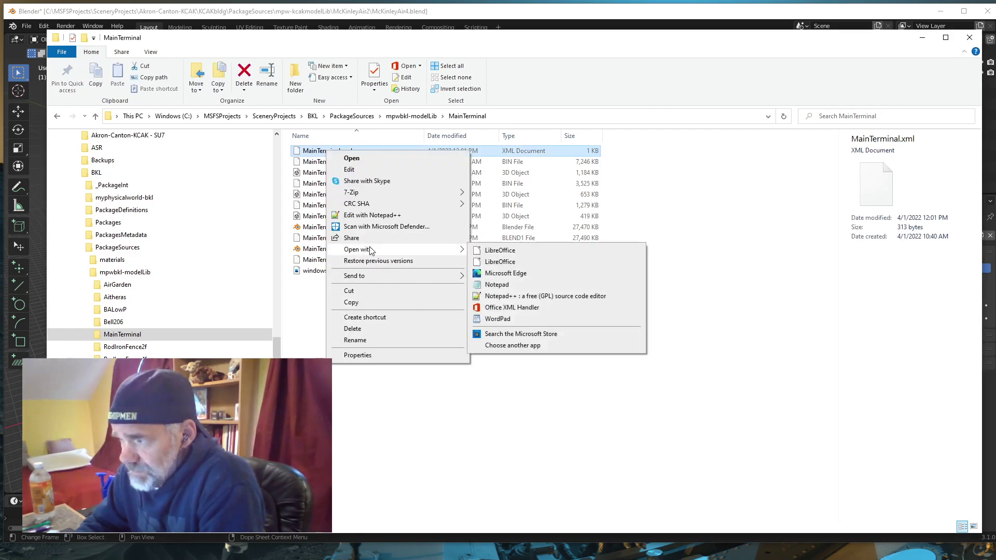
pyautogui.click(526, 300)
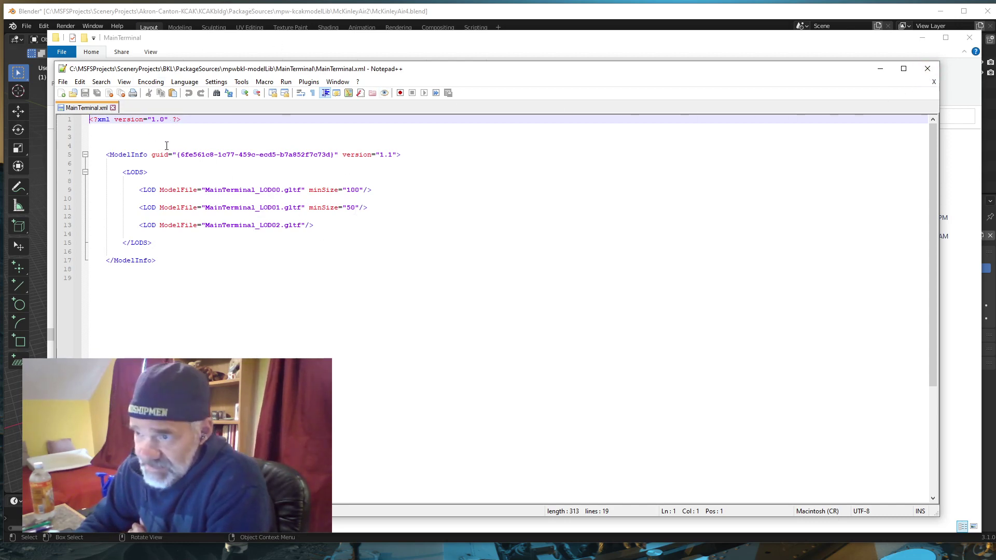
pyautogui.click(113, 107)
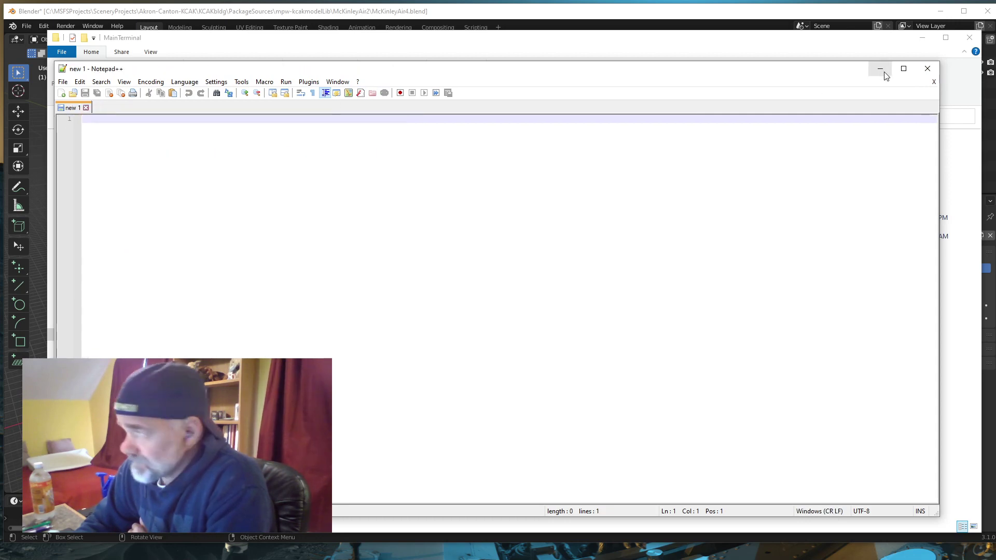
# Close Notepad++, return to Blender, and give McKinleyAir4_LOD00 an LOD value of 100.
pyautogui.click(927, 68)
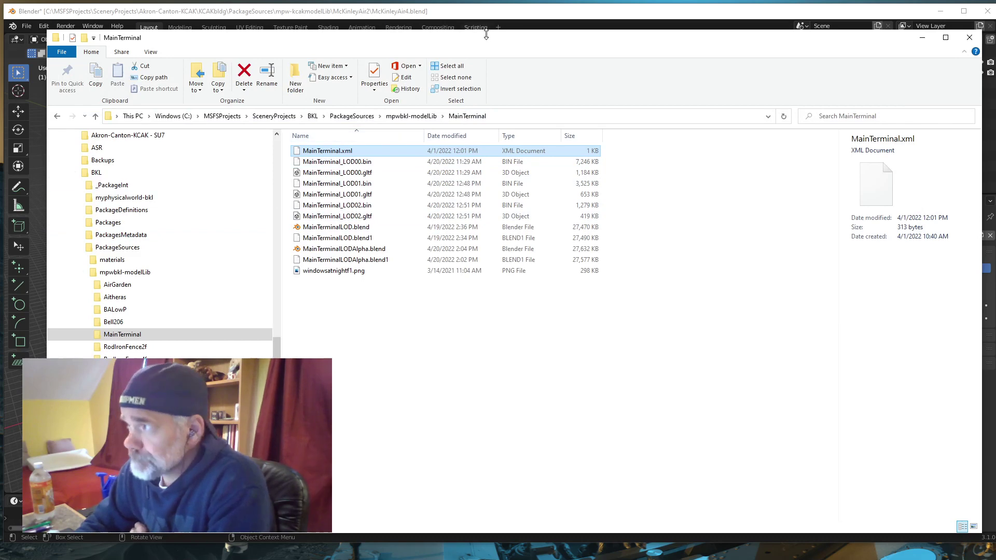
pyautogui.press('super+Down')
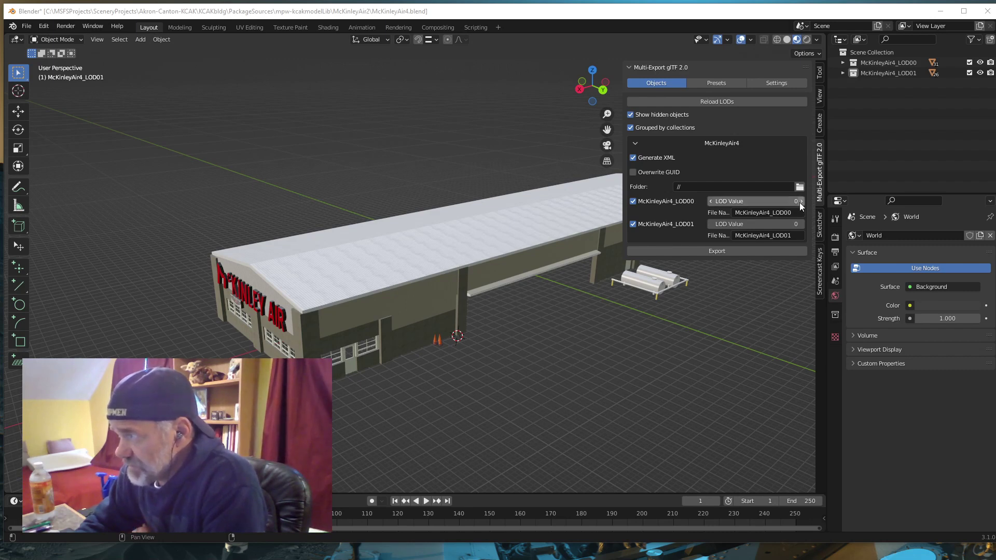
pyautogui.click(775, 202)
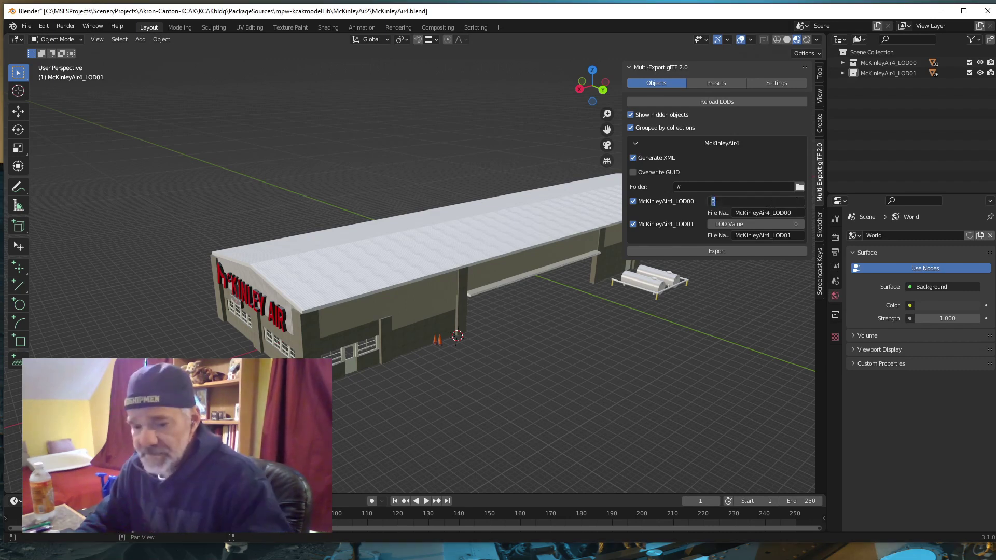
pyautogui.write('100')
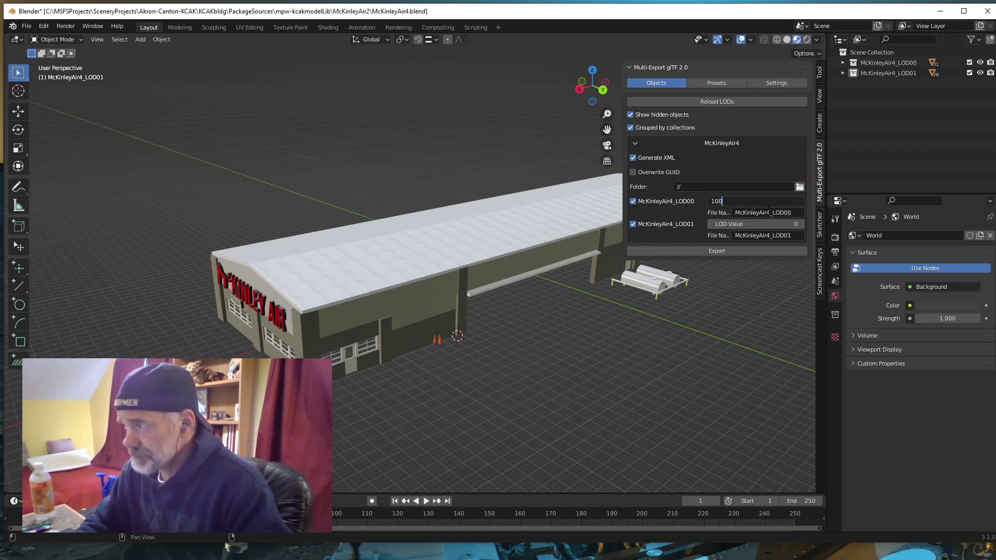
pyautogui.press('Return')
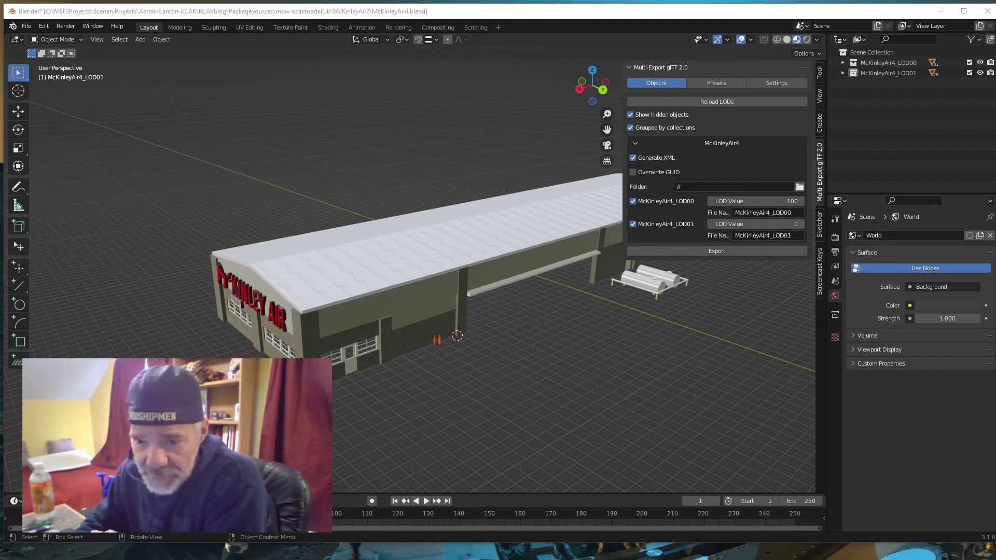
pyautogui.hotkey('alt', 'Tab')
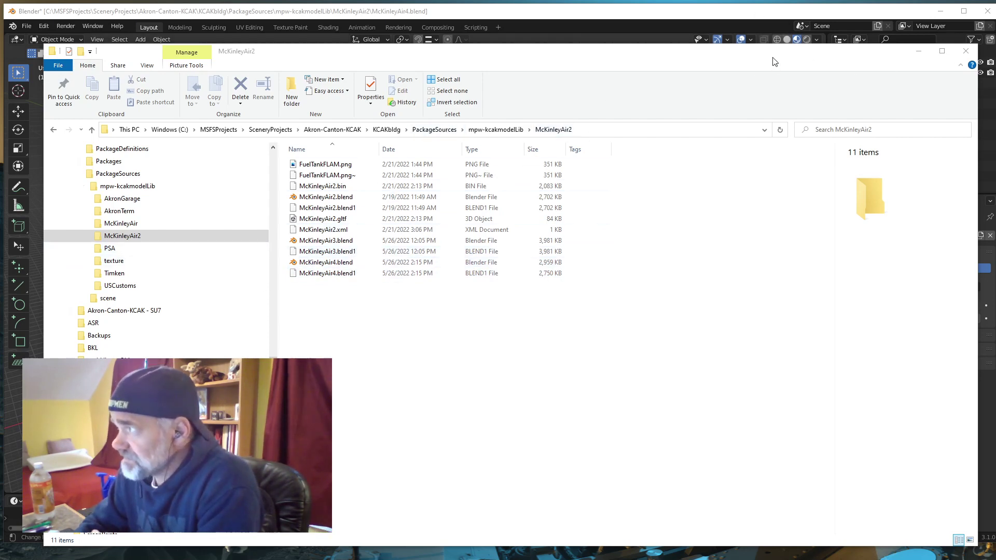
pyautogui.moveTo(774, 59); pyautogui.dragTo(252, 92)
pyautogui.hotkey('alt', 'Tab')
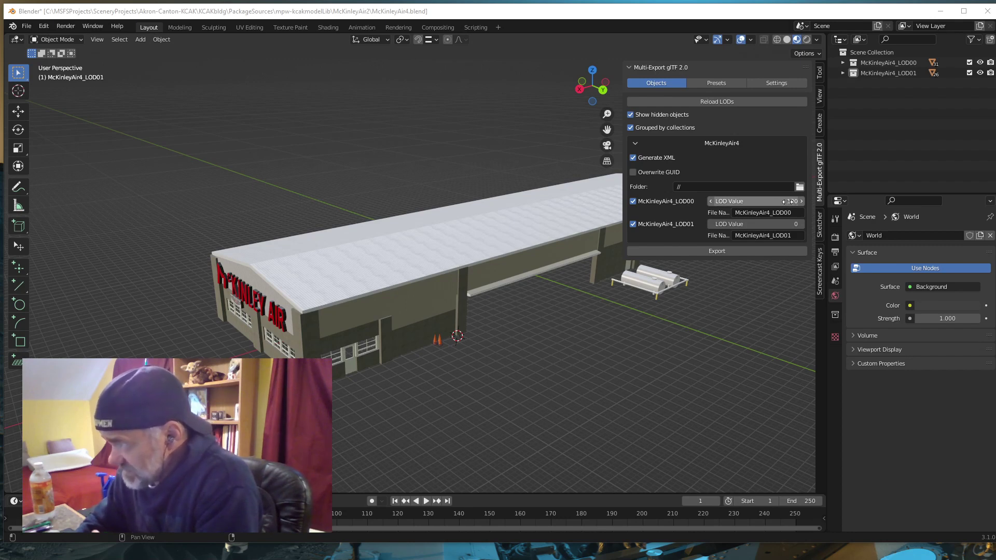
# Export McKinleyAir4's two LODs and XML, then switch to File Explorer to check.
pyautogui.click(721, 251)
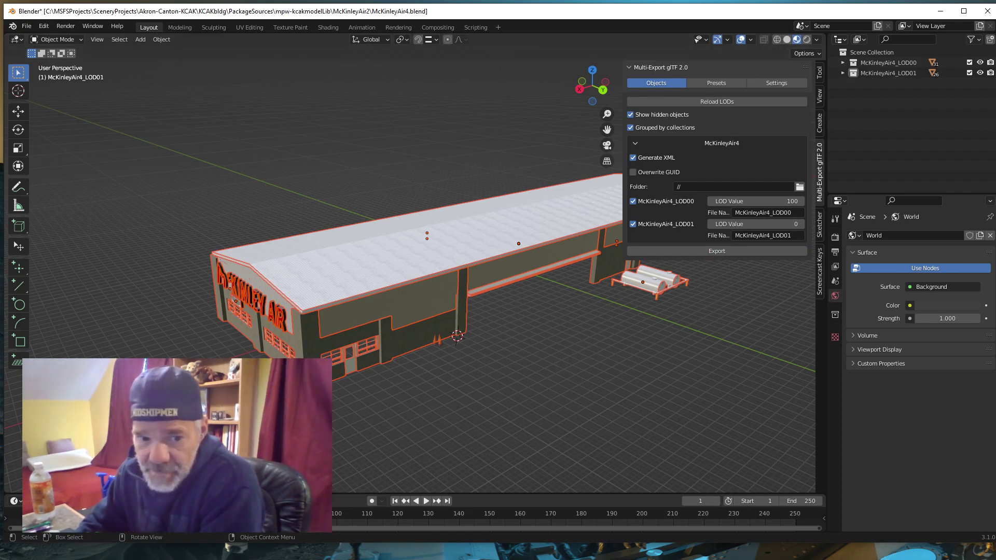
pyautogui.hotkey('alt', 'Tab')
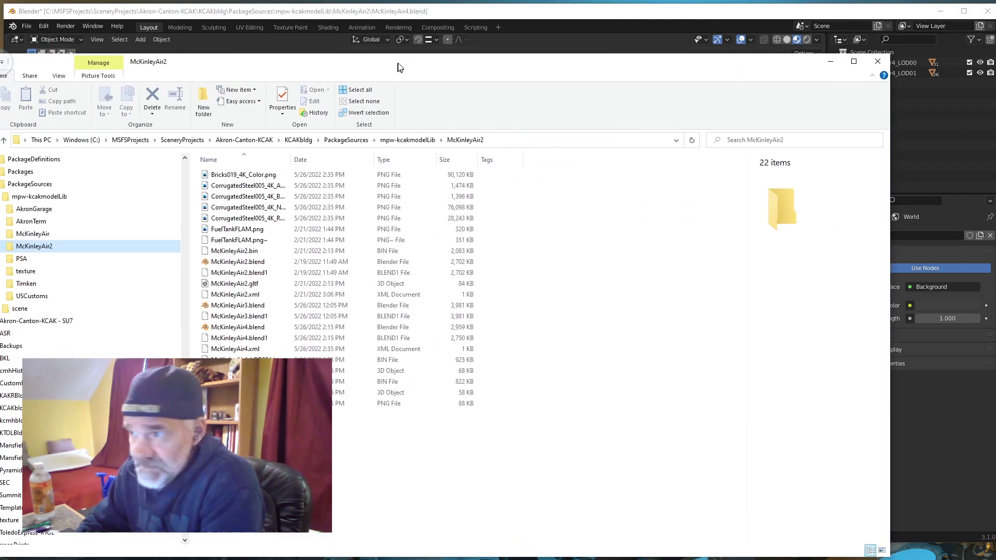
# Look over the exported McKinleyAir4.xml and LOD00/LOD01 bin and glTF files, then right-click the XML.
pyautogui.moveTo(490, 18); pyautogui.dragTo(470, 23)
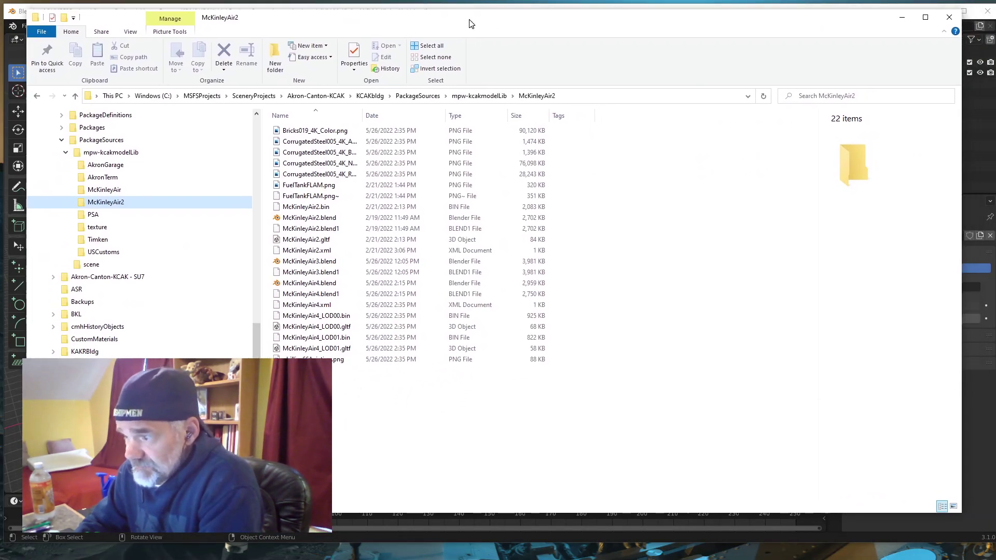
pyautogui.click(303, 306)
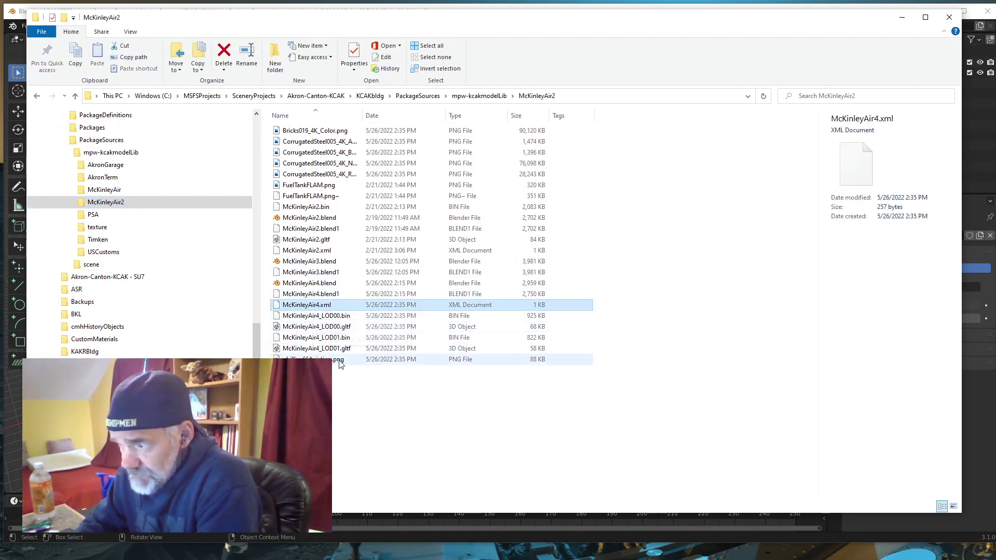
pyautogui.press('Down')
pyautogui.press('Down')
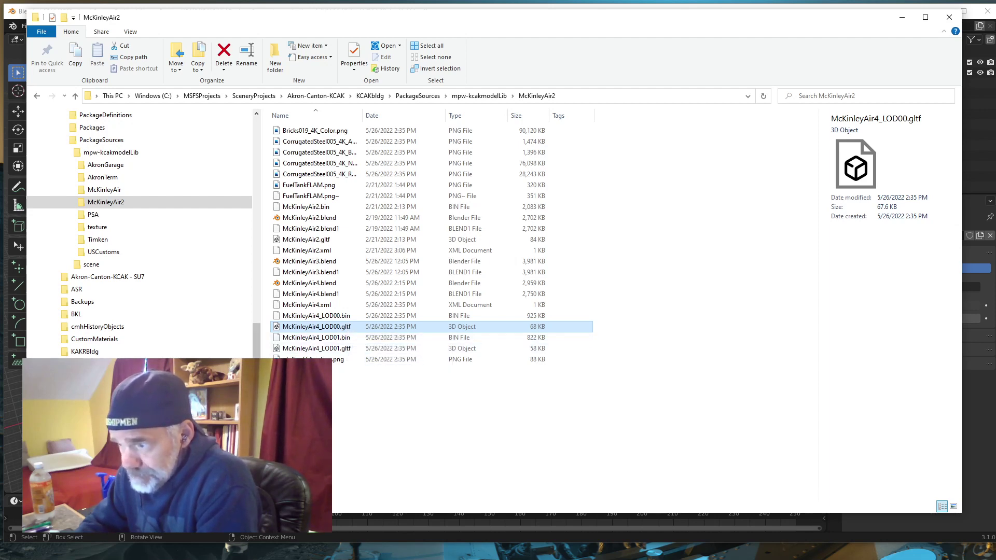
pyautogui.click(304, 306)
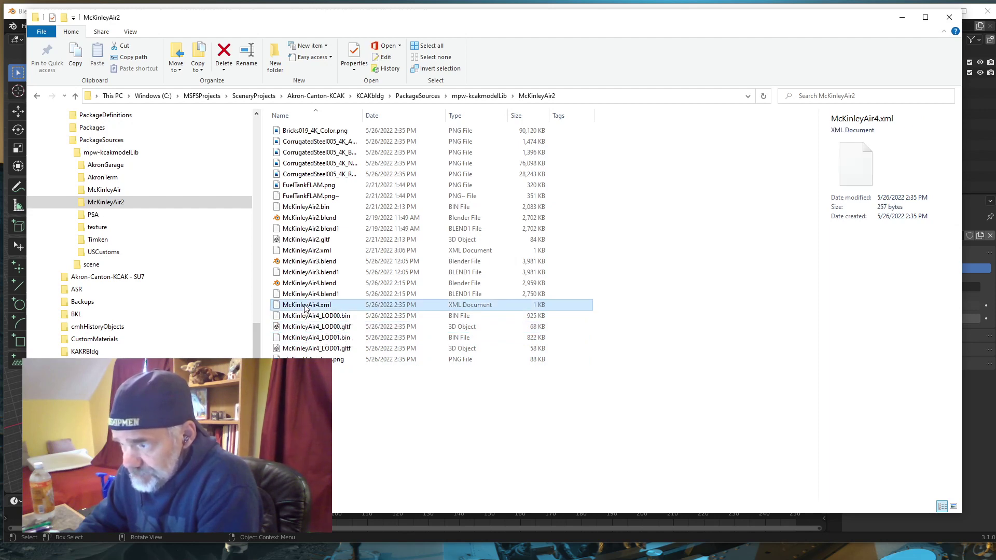
pyautogui.rightClick(305, 308)
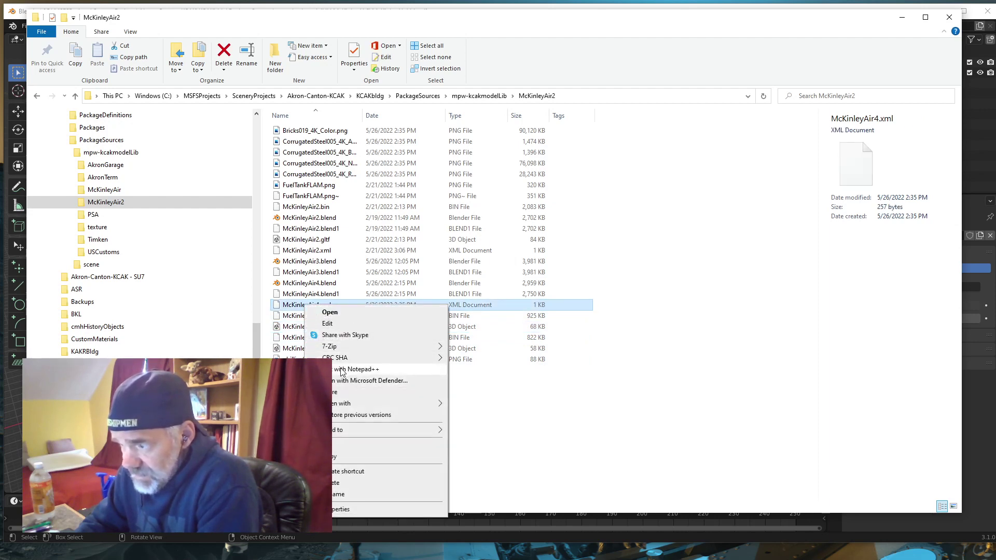
# Open McKinleyAir4.xml in Notepad++, select the GUID on line 2, then minimize the editor.
pyautogui.click(373, 370)
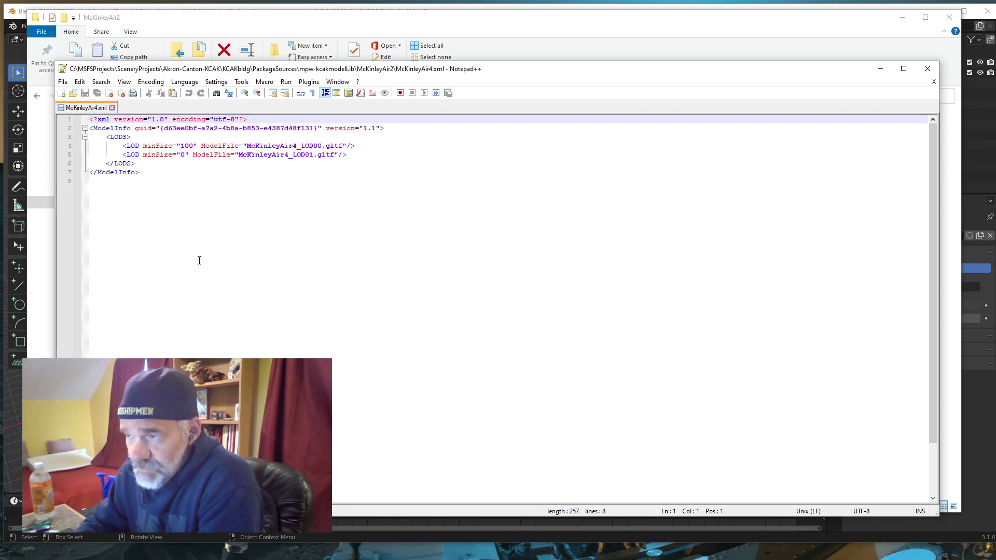
pyautogui.moveTo(164, 128); pyautogui.dragTo(315, 130)
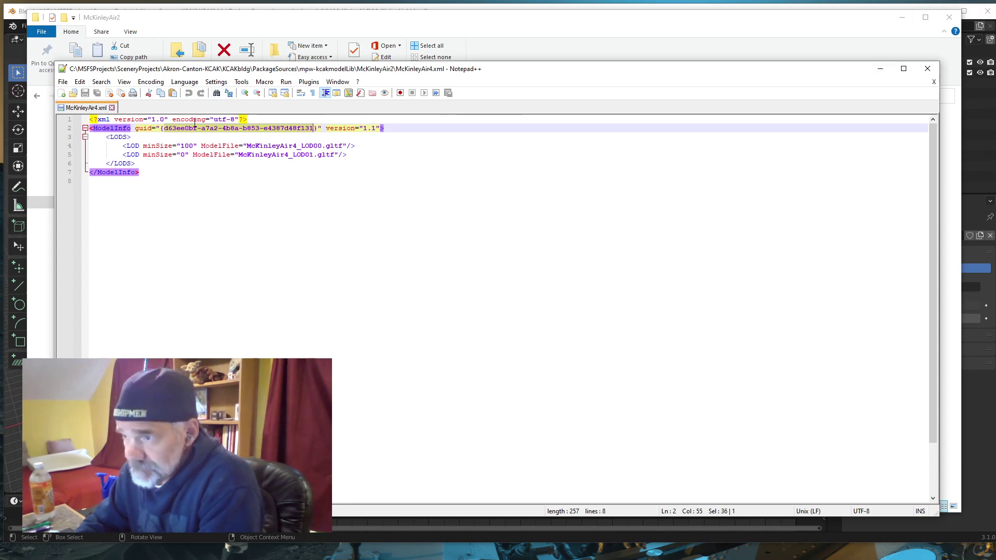
pyautogui.click(880, 68)
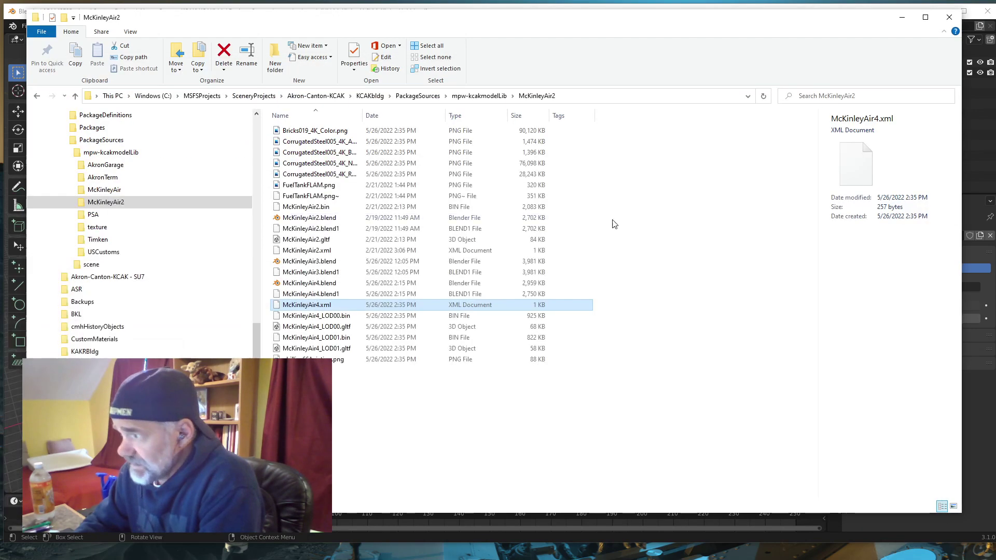
pyautogui.click(905, 20)
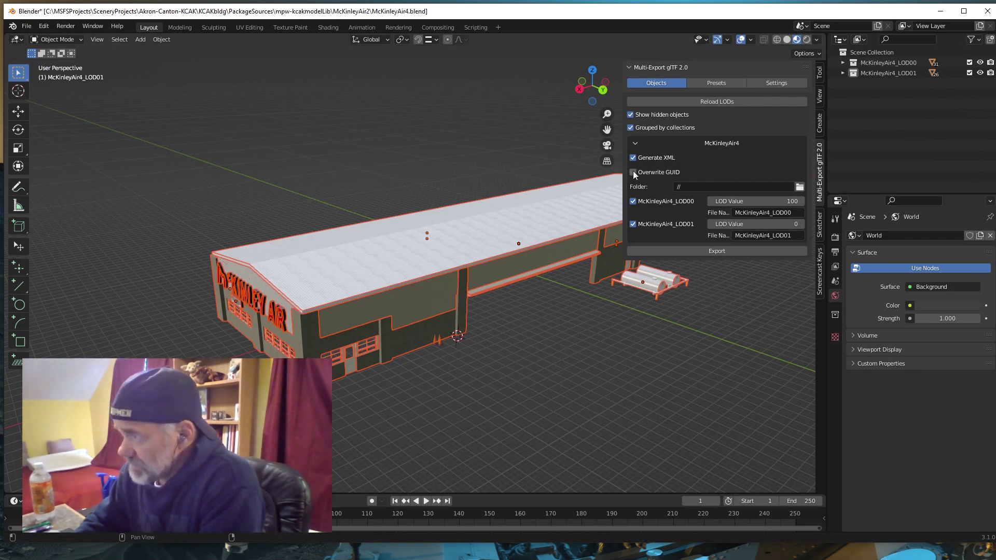
pyautogui.click(668, 251)
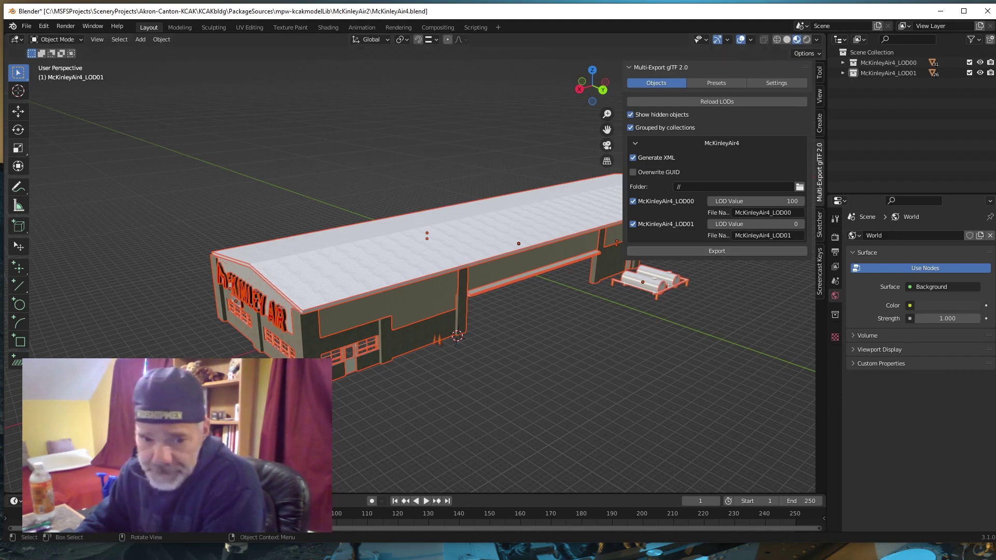
pyautogui.hotkey('alt', 'Tab')
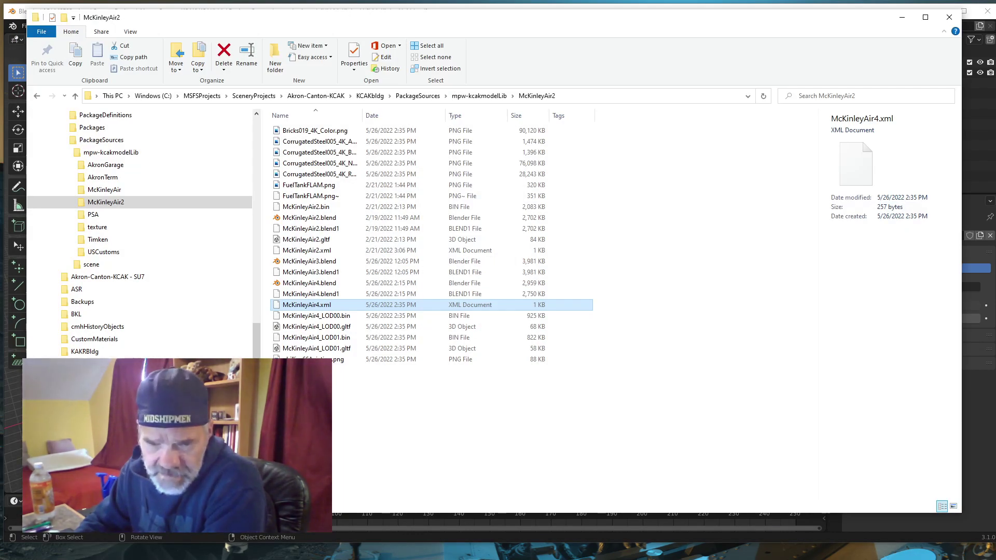
# Reopen McKinleyAir4.xml to recheck the GUID, then minimize Notepad++ and Explorer to return to Blender.
pyautogui.press('Return')
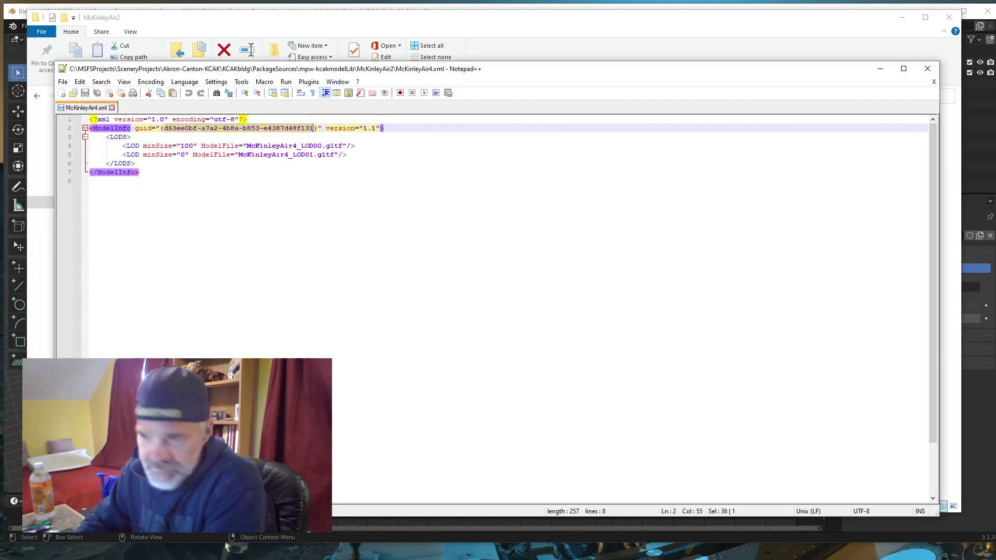
pyautogui.click(165, 129)
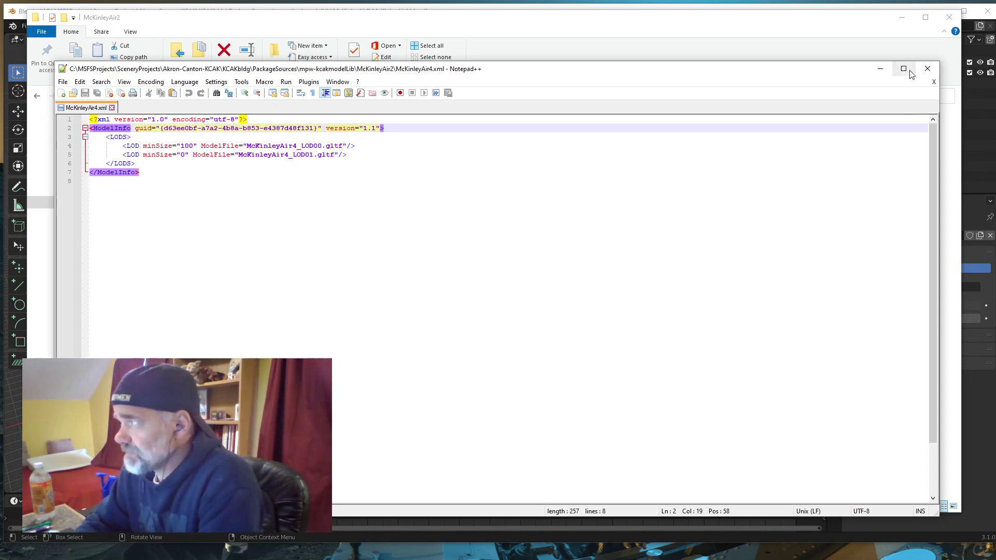
pyautogui.click(880, 72)
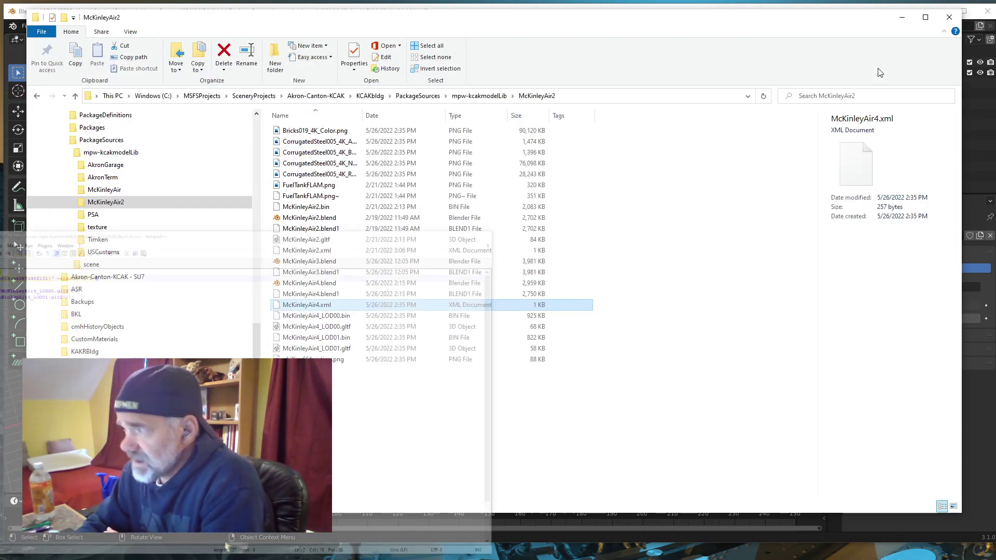
pyautogui.click(908, 21)
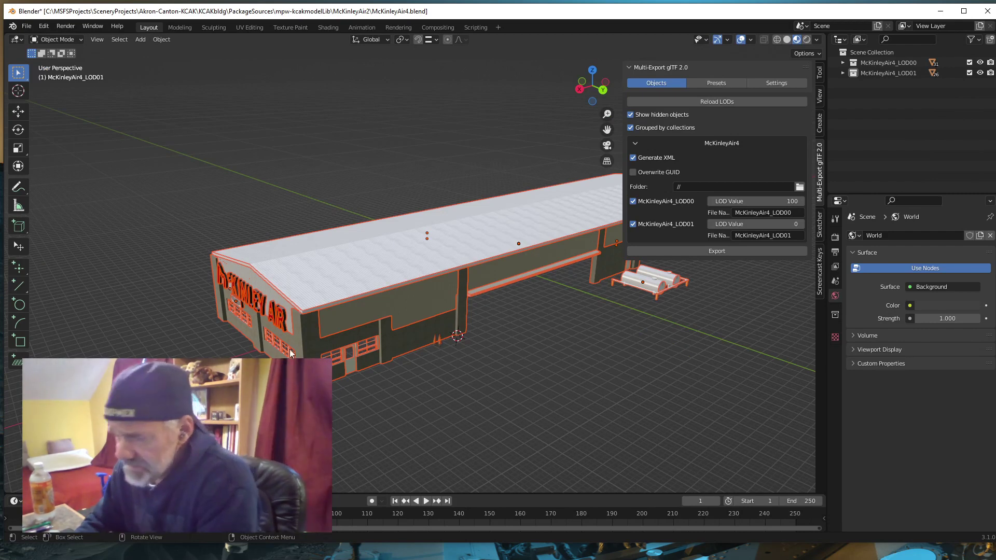